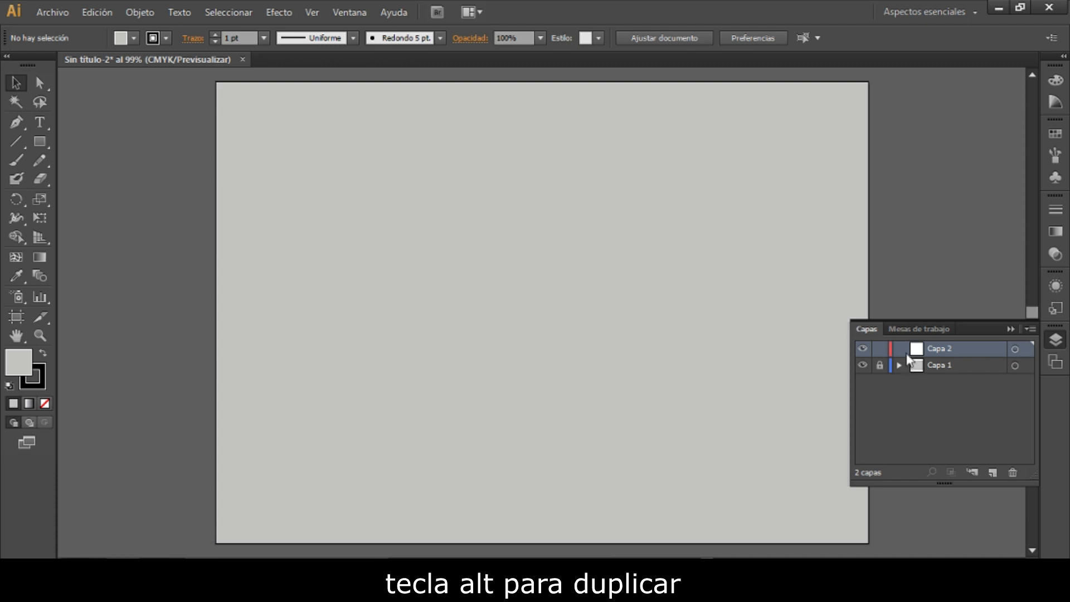
- Add the text "Karlosnun" to the empty artboard at 200 pt and shift it slightly down and to the left
click(1046, 339)
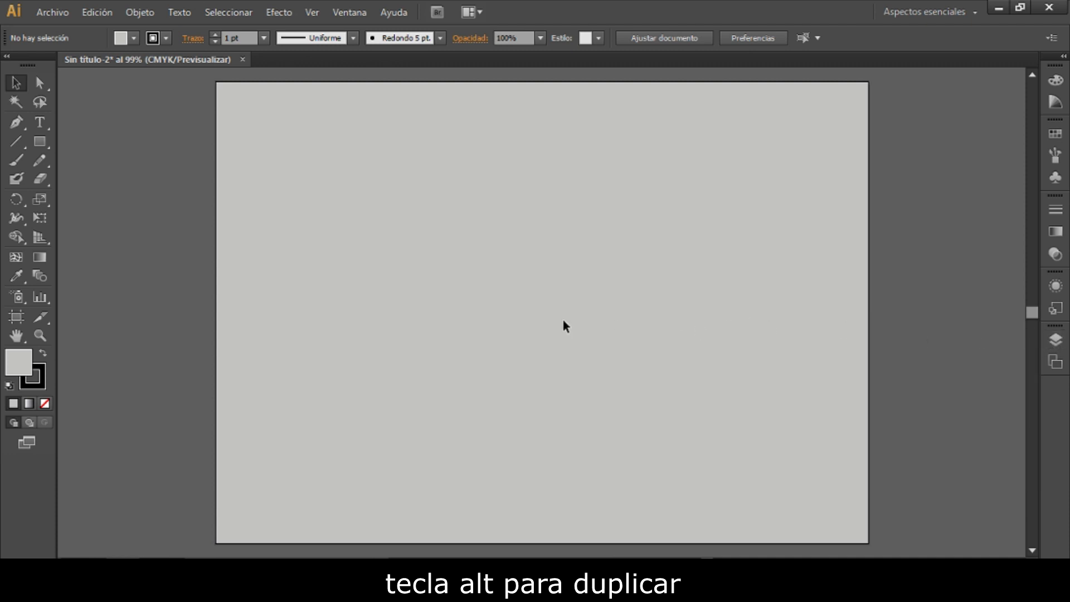
click(40, 122)
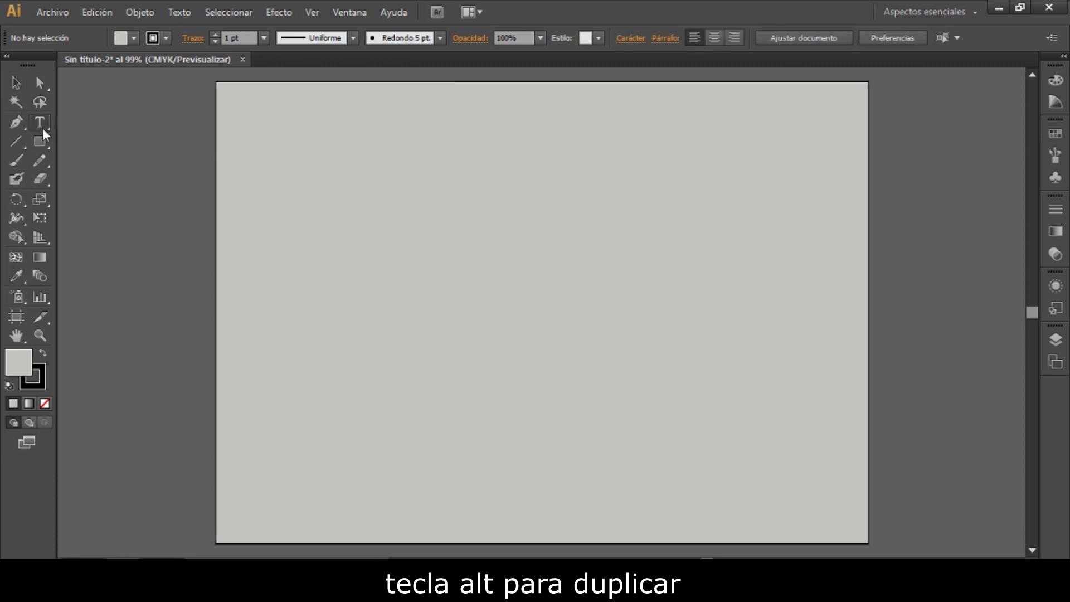
click(359, 284)
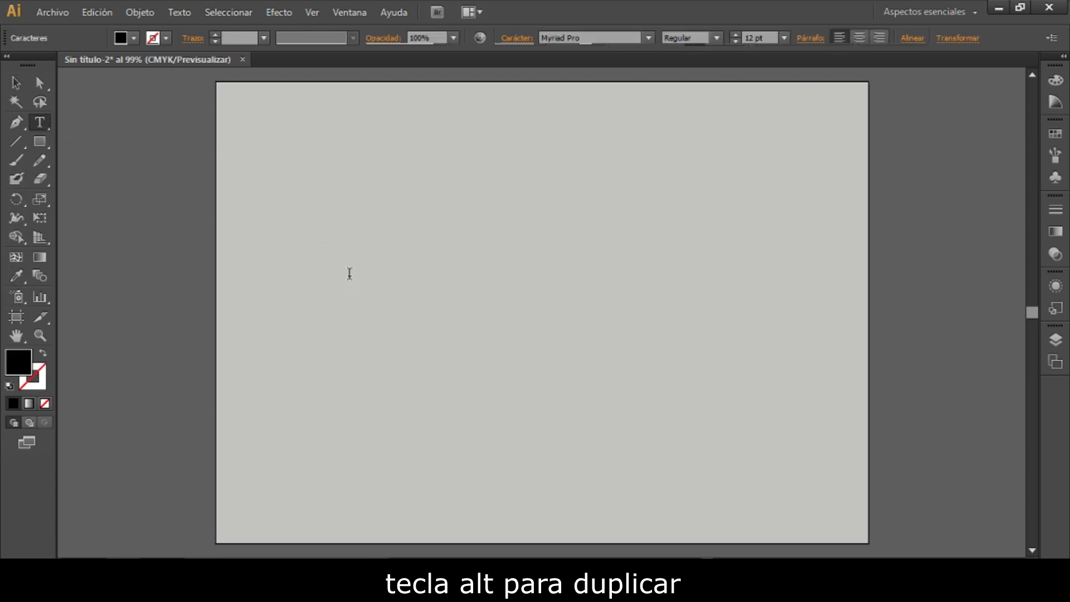
click(765, 39)
text(200)
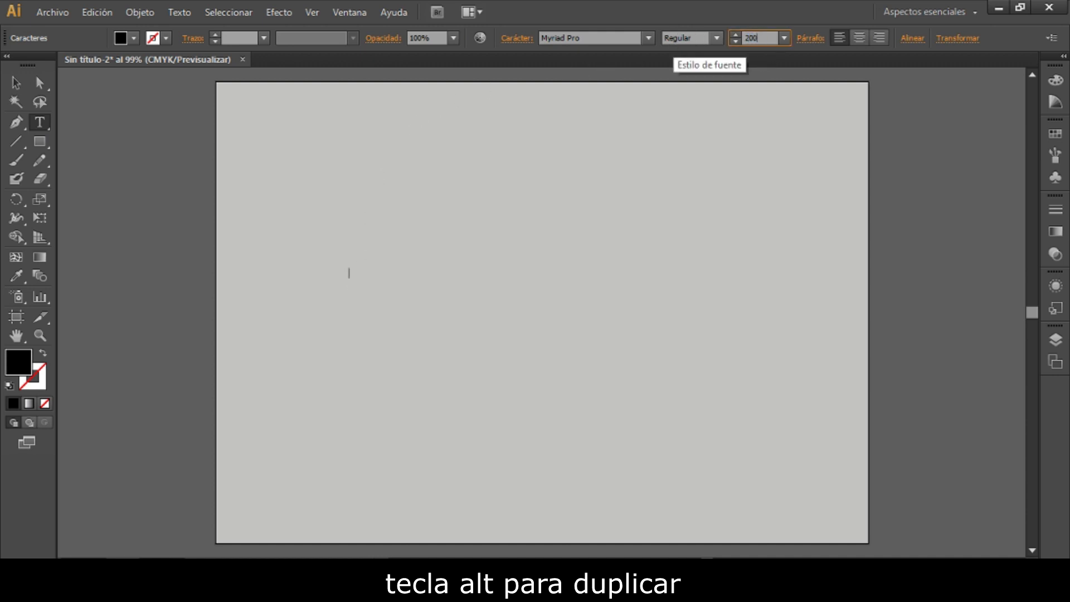
key(Return)
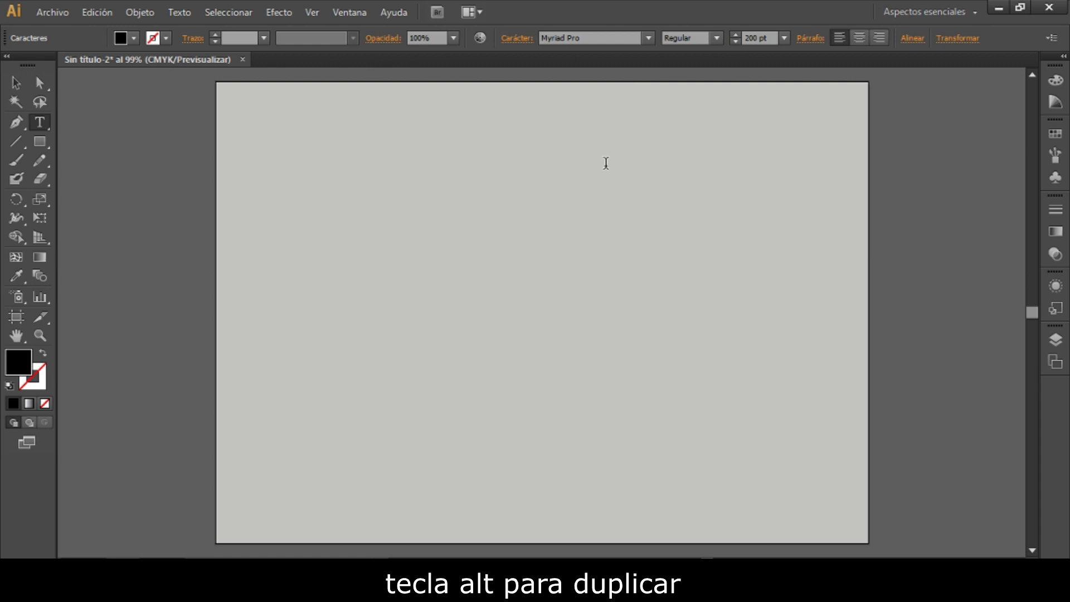
text(Karl)
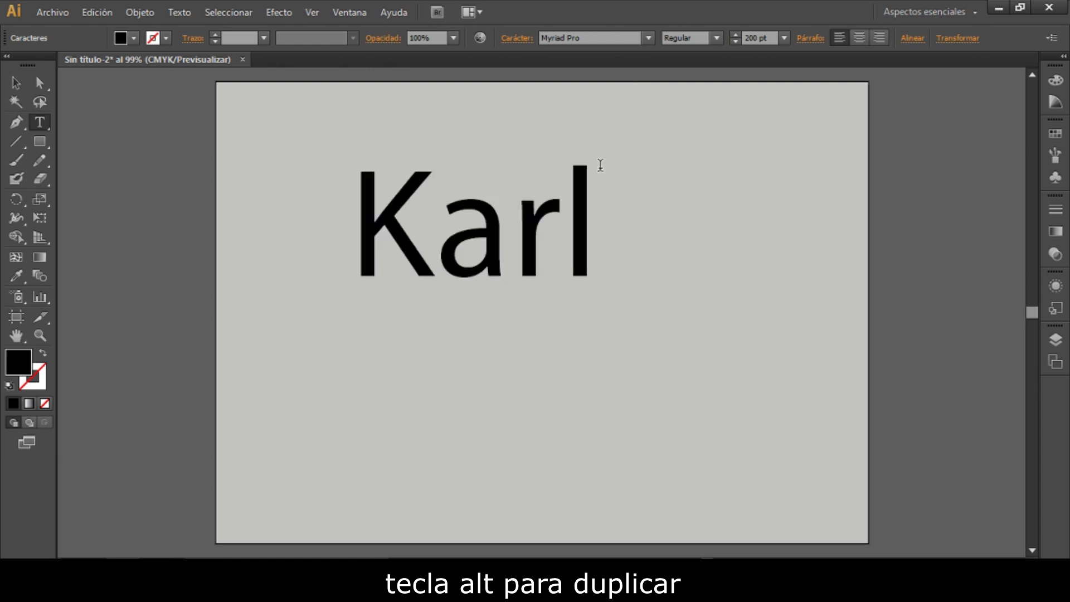
text(osnun)
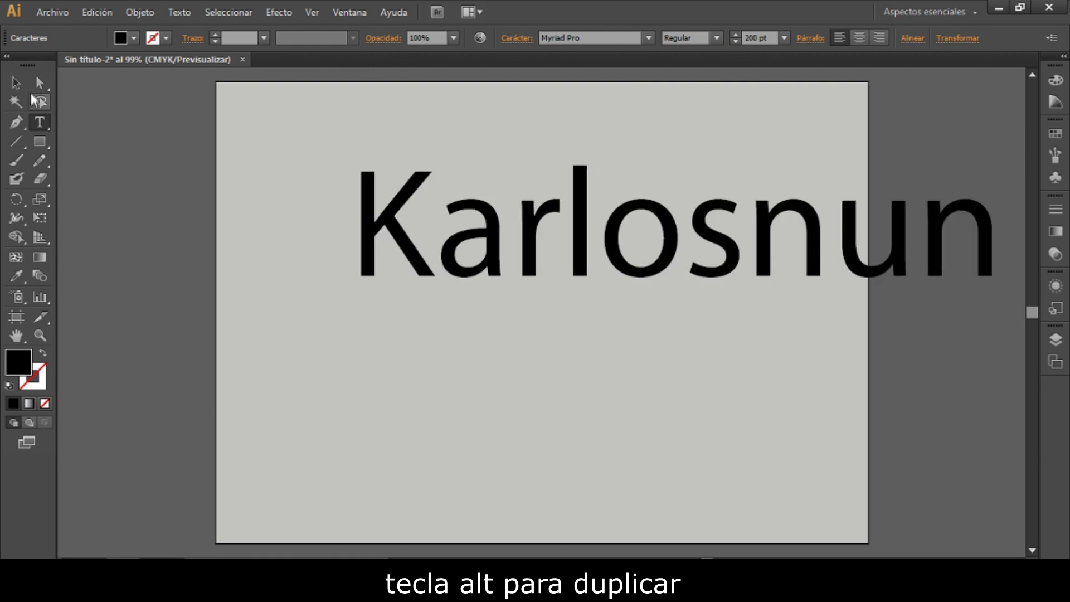
key(Escape)
drag(467, 257, 423, 279)
- Change the font of the text to Cocktail Shaker
click(583, 37)
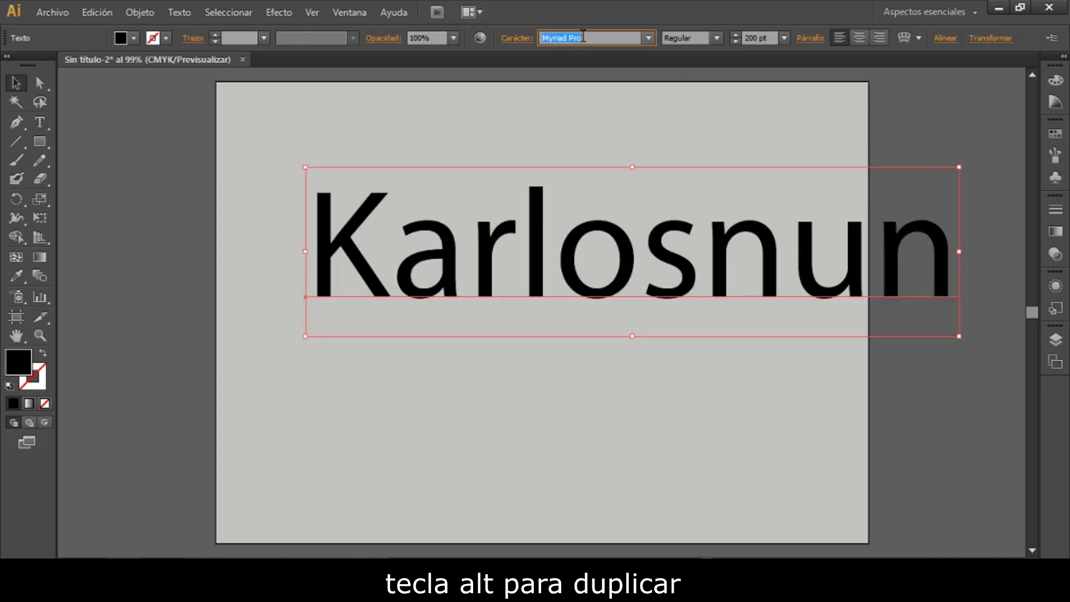
text(OCR A Extended)
key(Return)
text(Cocktail Shaker)
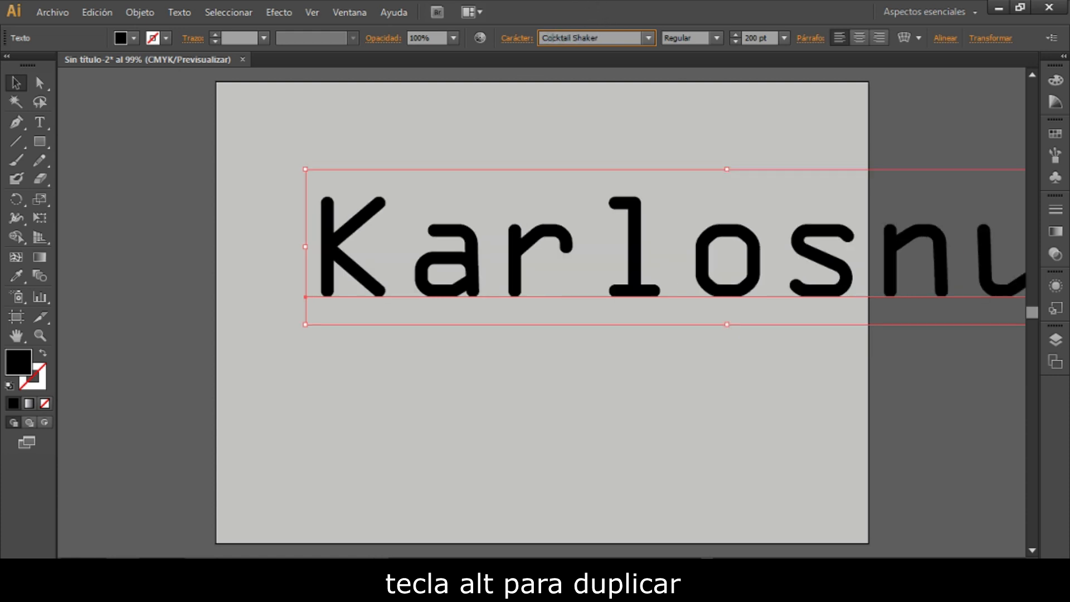
key(Return)
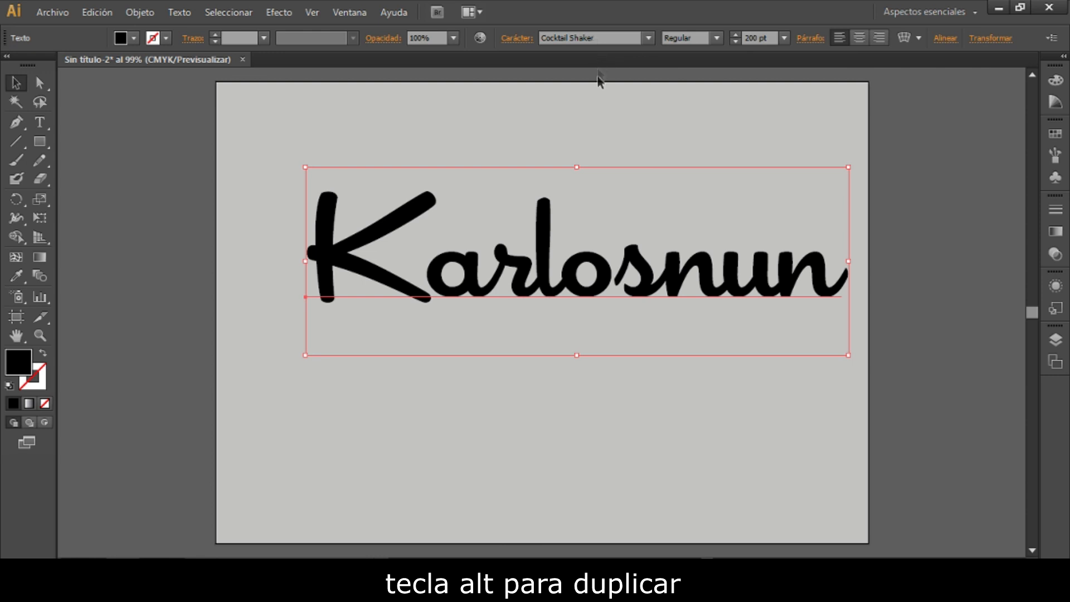
- Set the text size to 180 pt and move the text to about the middle of the artboard
click(767, 39)
text(1)
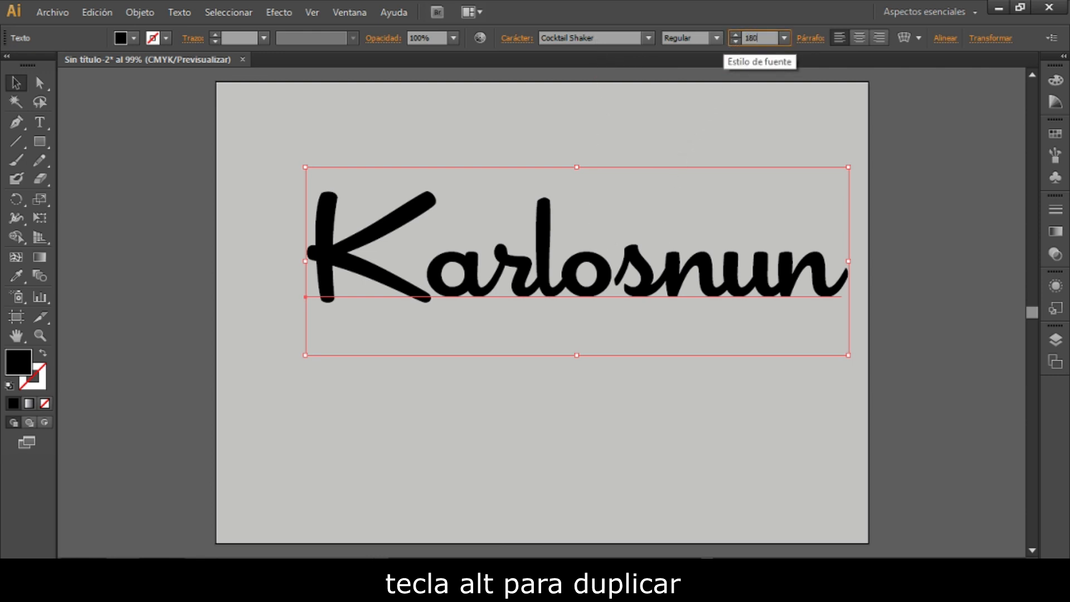
text(80)
key(Return)
click(198, 138)
drag(425, 256, 522, 329)
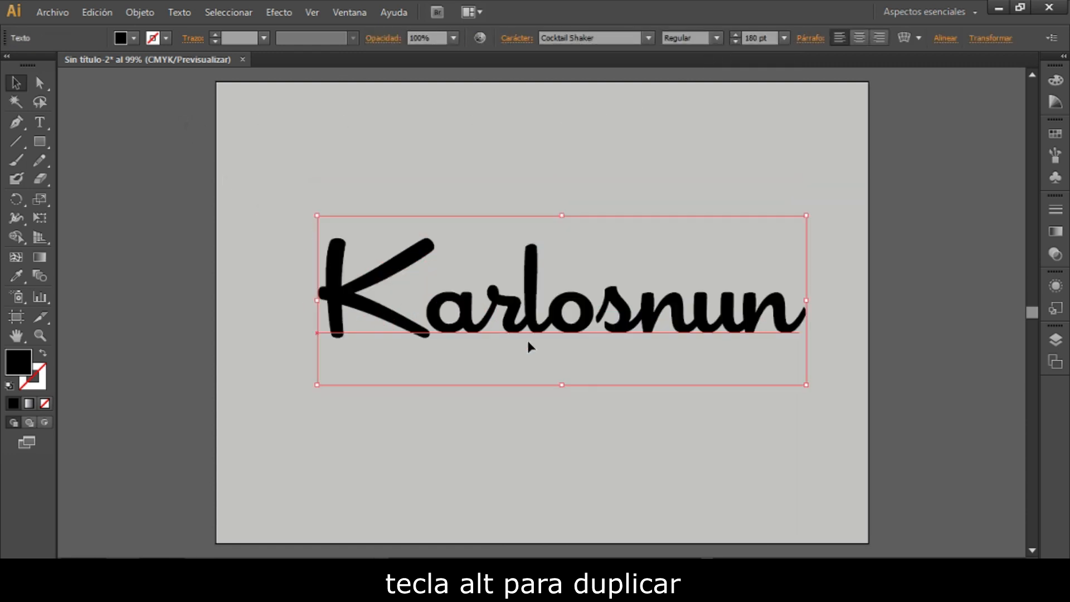
- Change the text's fill colour to white (FFFFFF) and deselect it
double_click(25, 361)
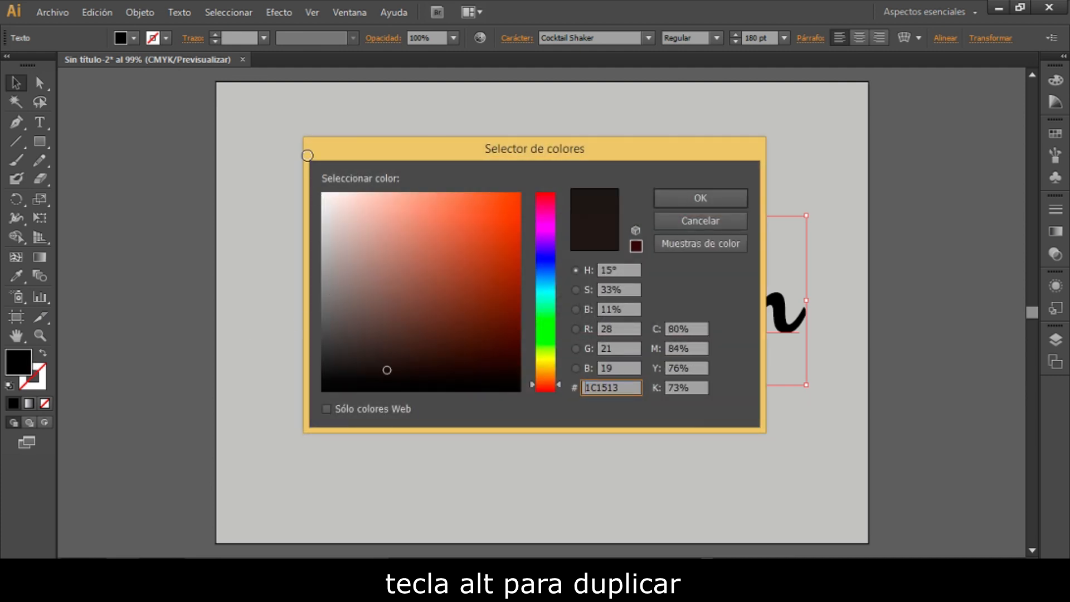
click(323, 194)
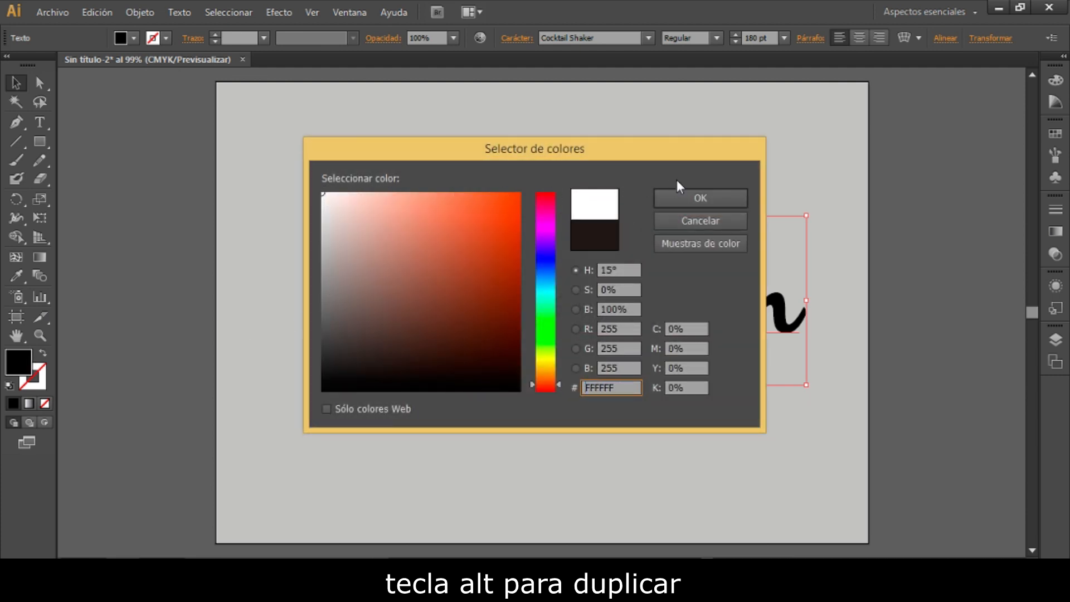
click(684, 196)
click(520, 211)
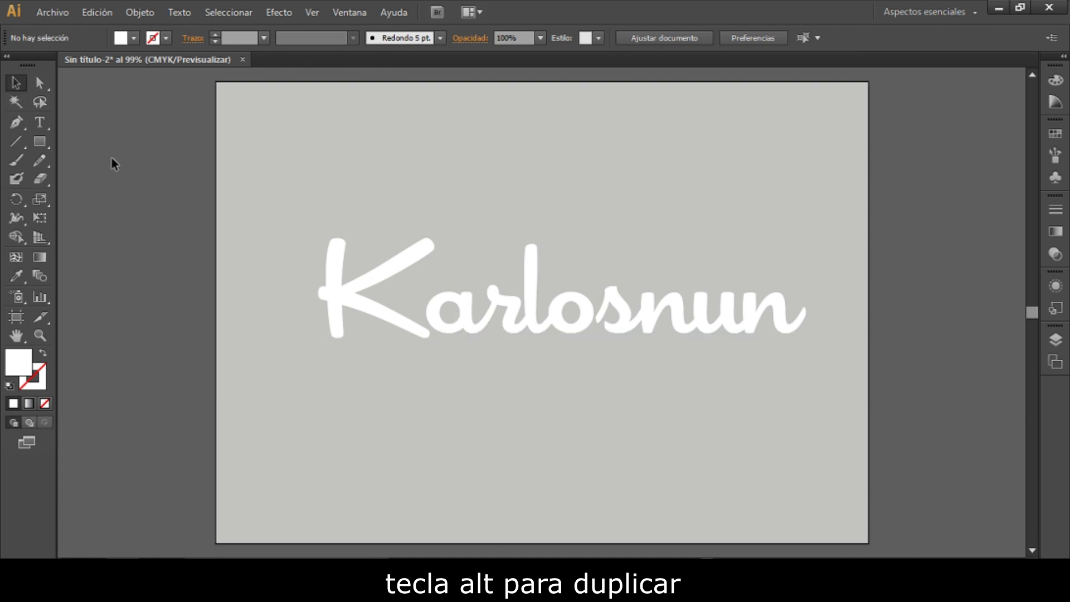
- Start a 3D Extrude & Bevel effect on the white text with rotations of 20° in X, 0° in Y and 0° in Z
click(382, 270)
click(272, 14)
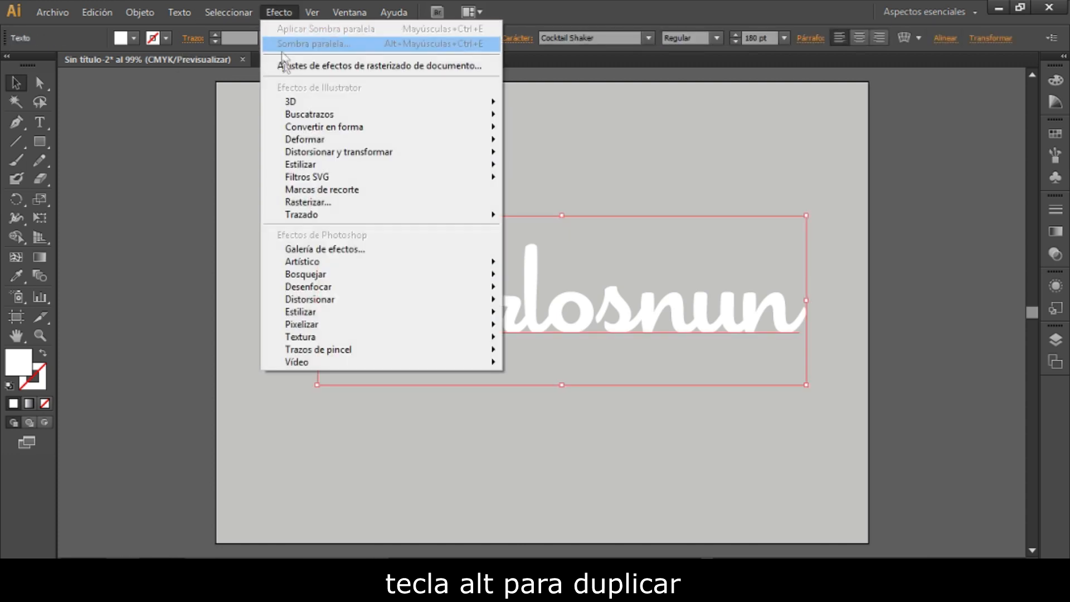
mouse_move(401, 103)
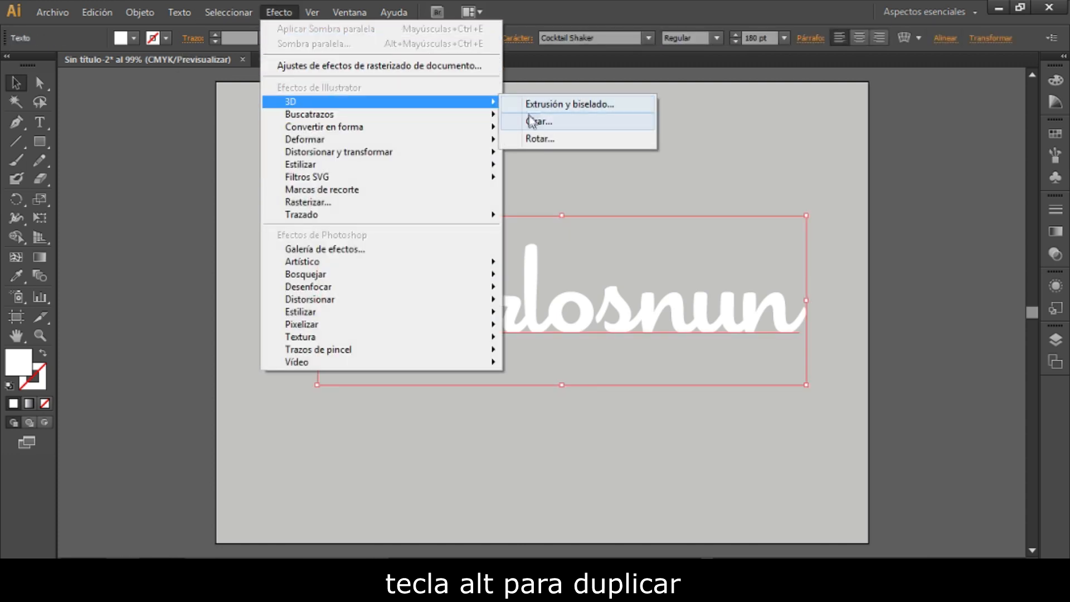
click(549, 110)
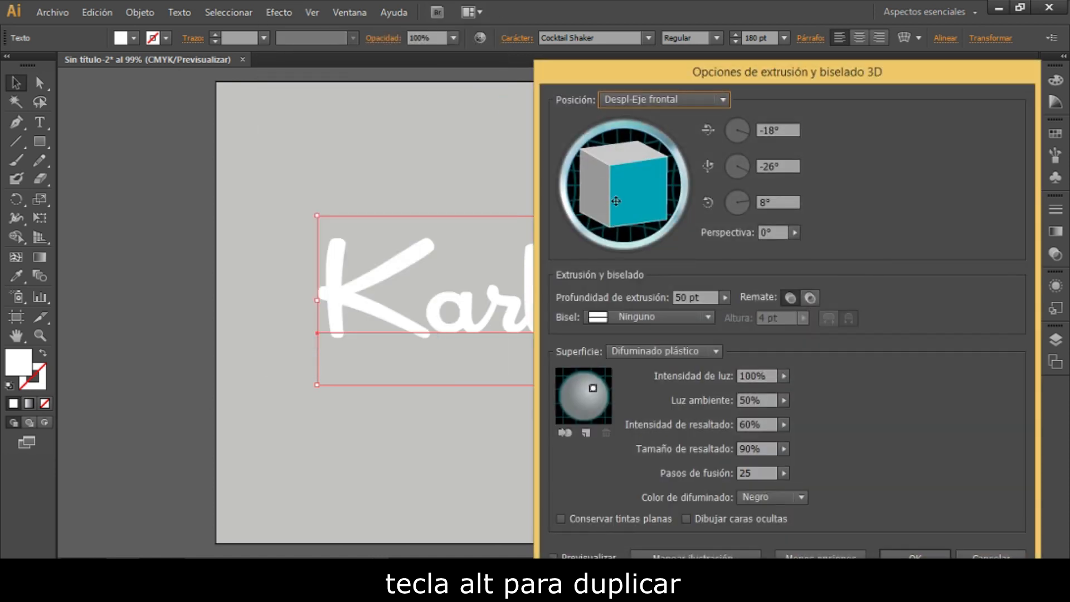
click(757, 130)
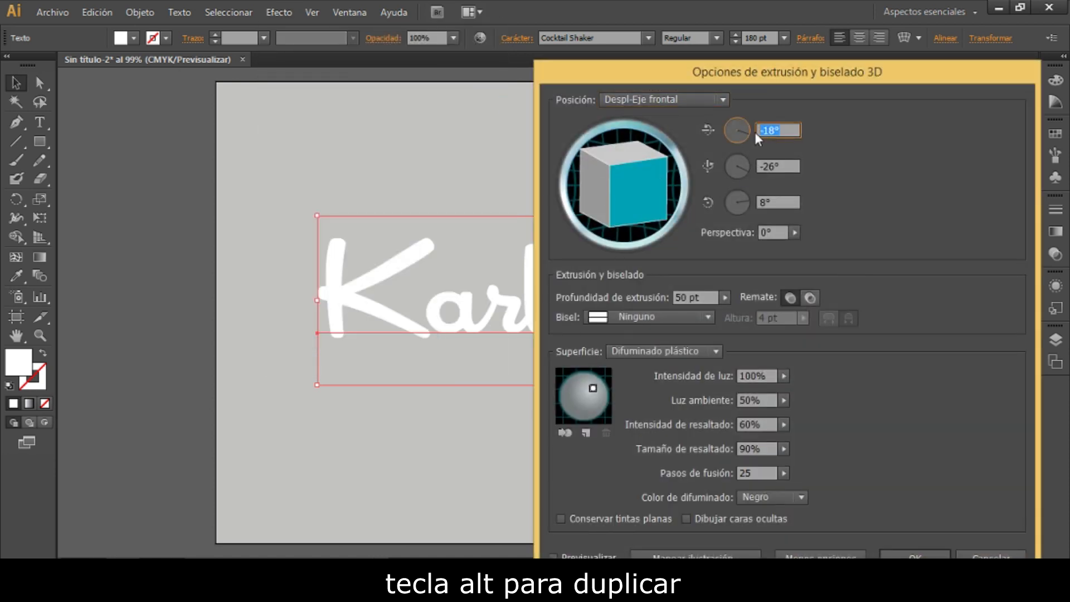
key(Tab)
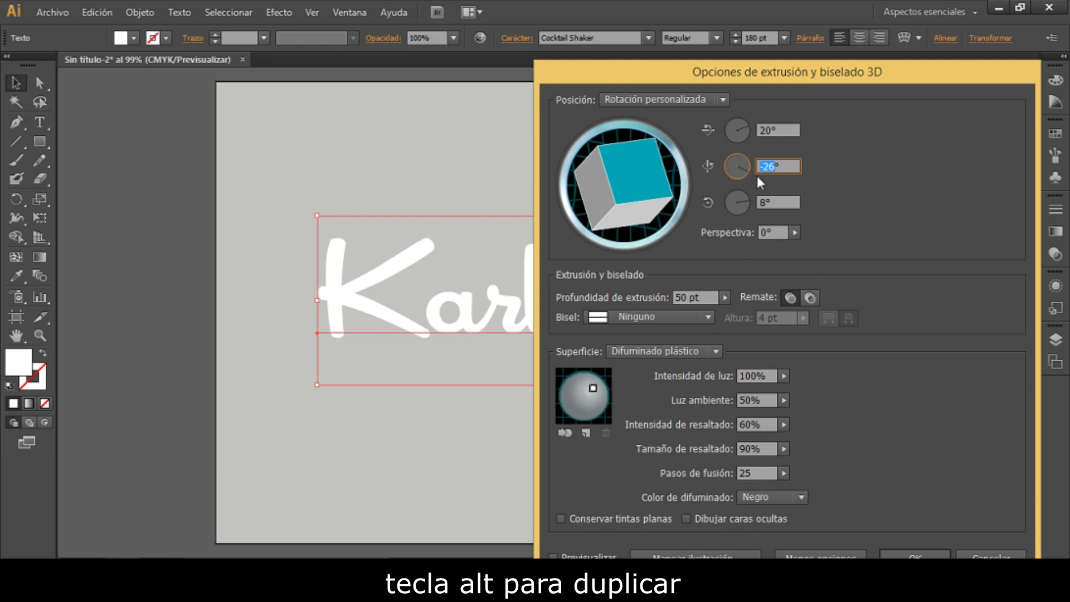
key(Tab)
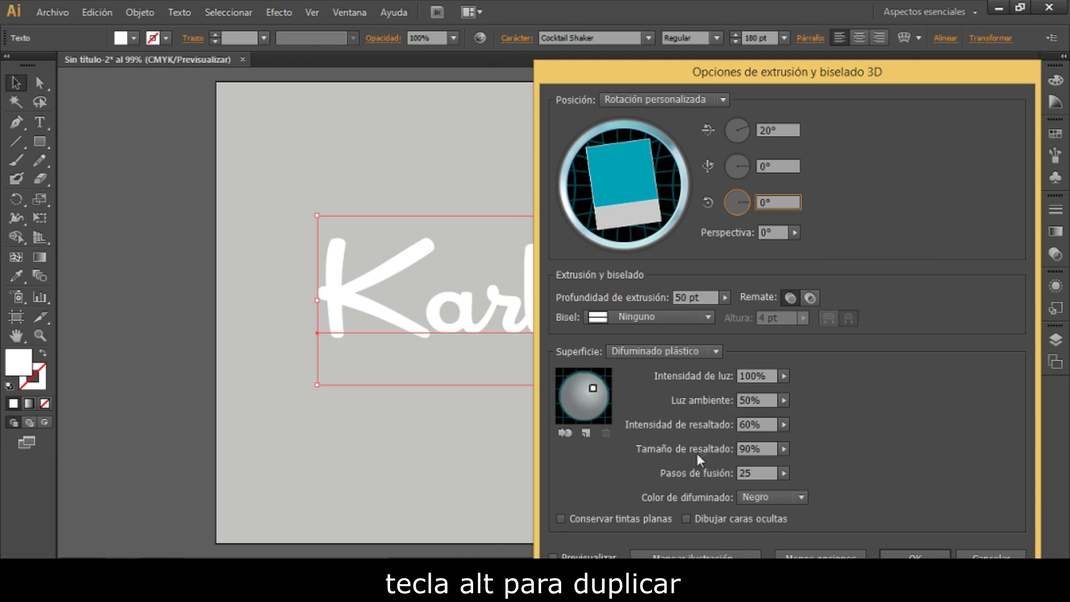
- Set the blend steps (Pasos de fusión) of the extrusion's surface shading to 100
click(803, 554)
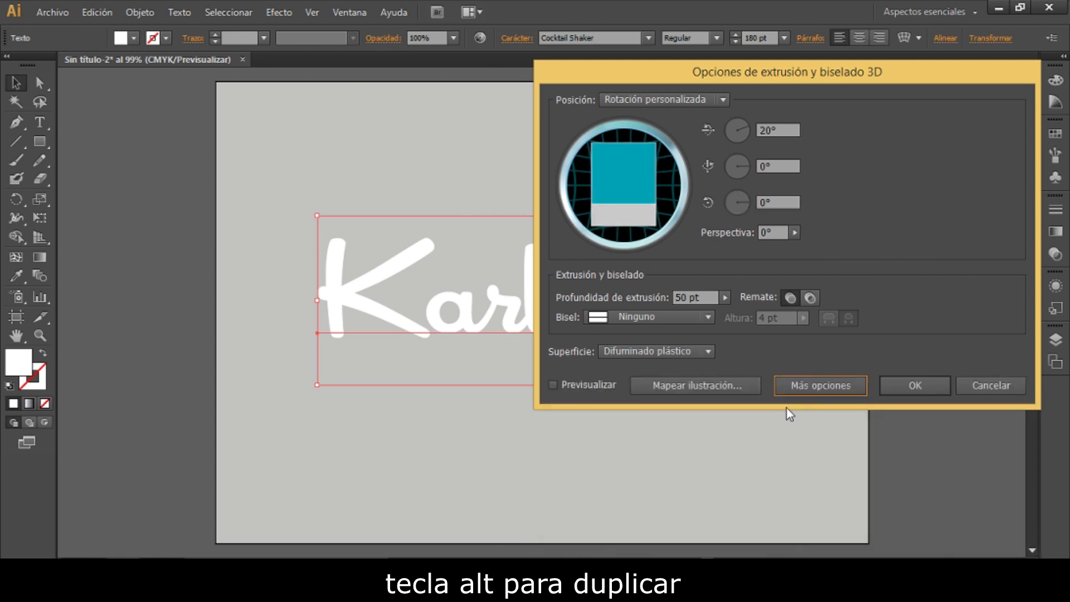
click(803, 390)
click(824, 553)
click(820, 390)
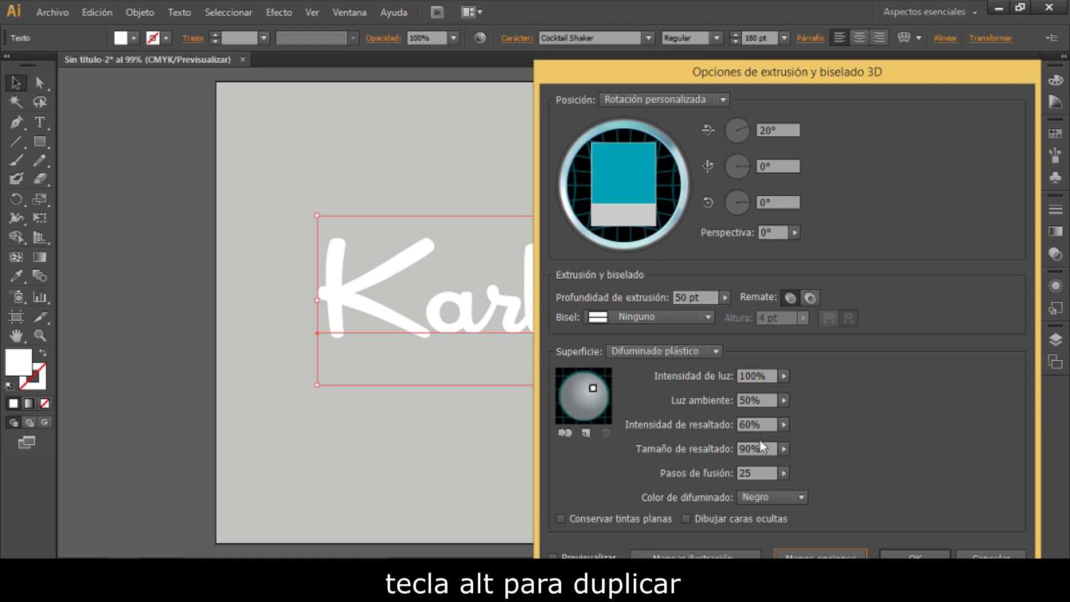
double_click(760, 475)
text(100)
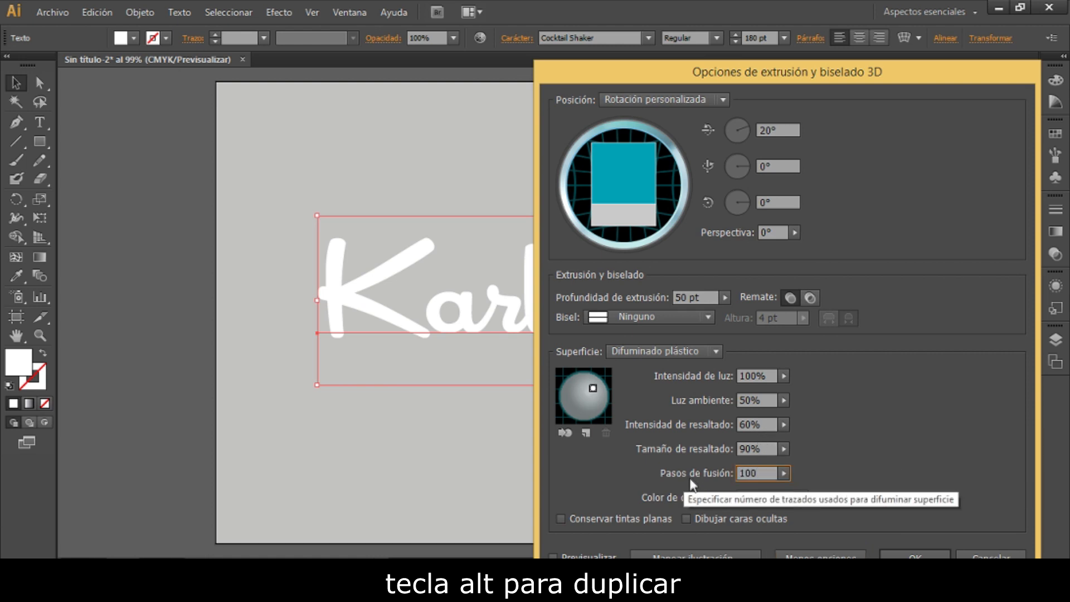
- Move the light to the lower right of the shading sphere, preview the extrusion and apply the 3D effect
drag(593, 387, 601, 407)
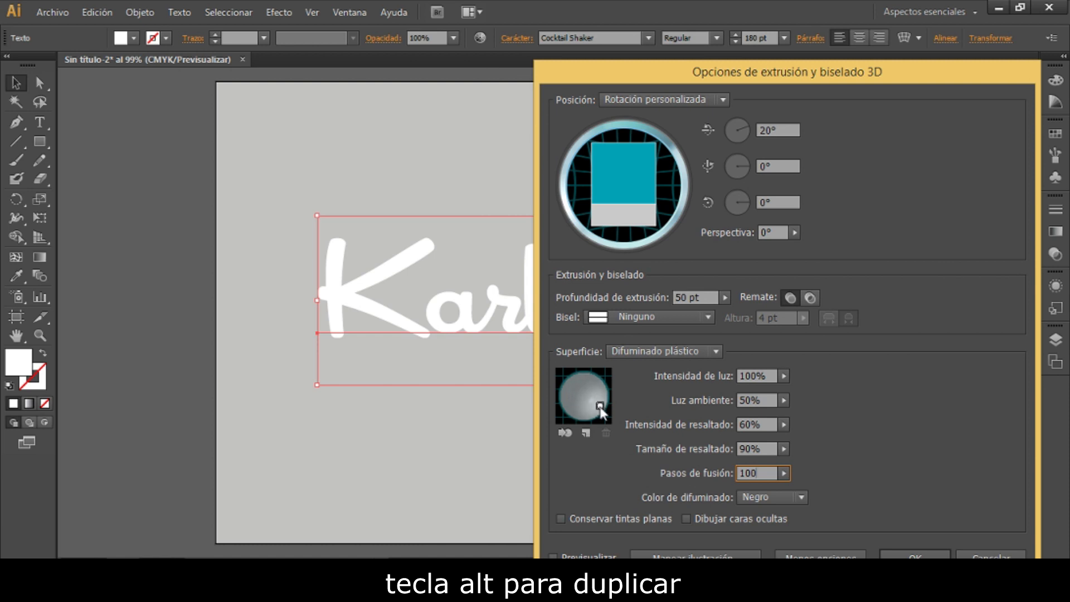
click(553, 556)
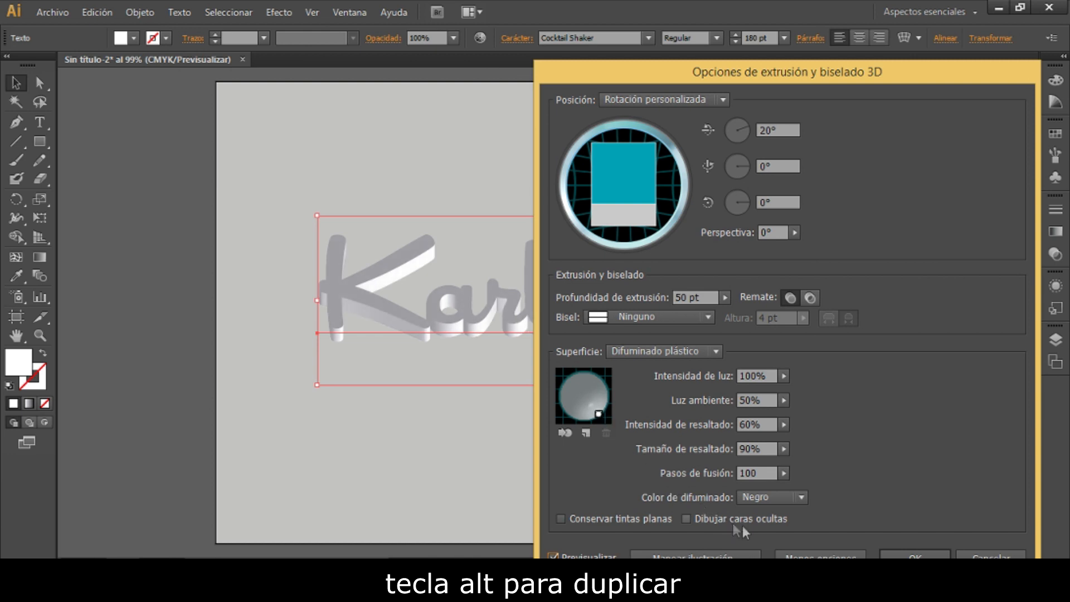
click(915, 557)
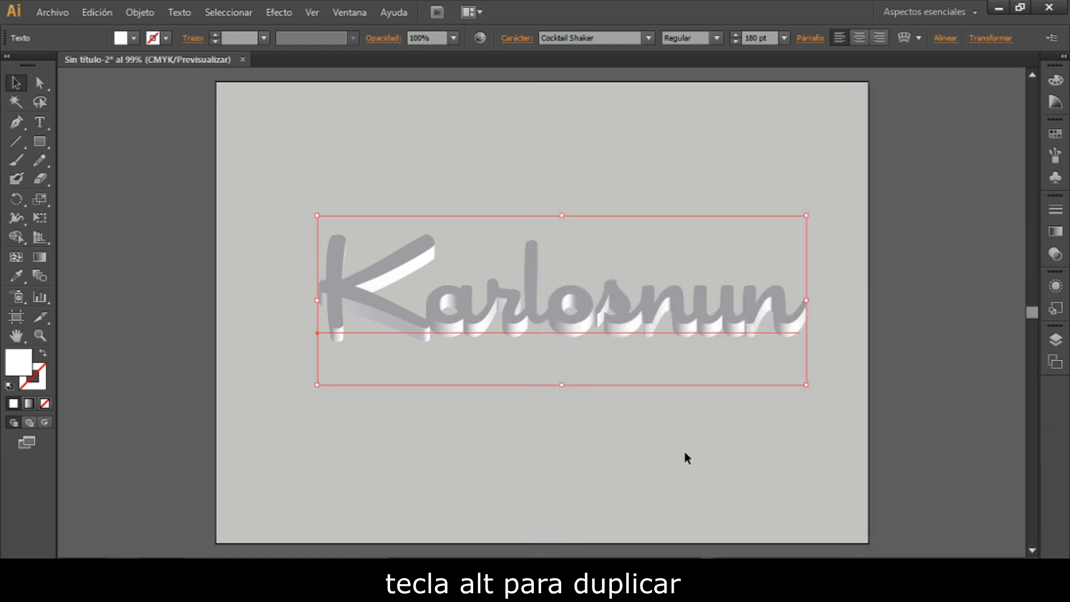
- Move the 3D text up to the upper part of the artboard and place a duplicate directly below it
scroll(691, 446, down, 2)
drag(607, 286, 599, 201)
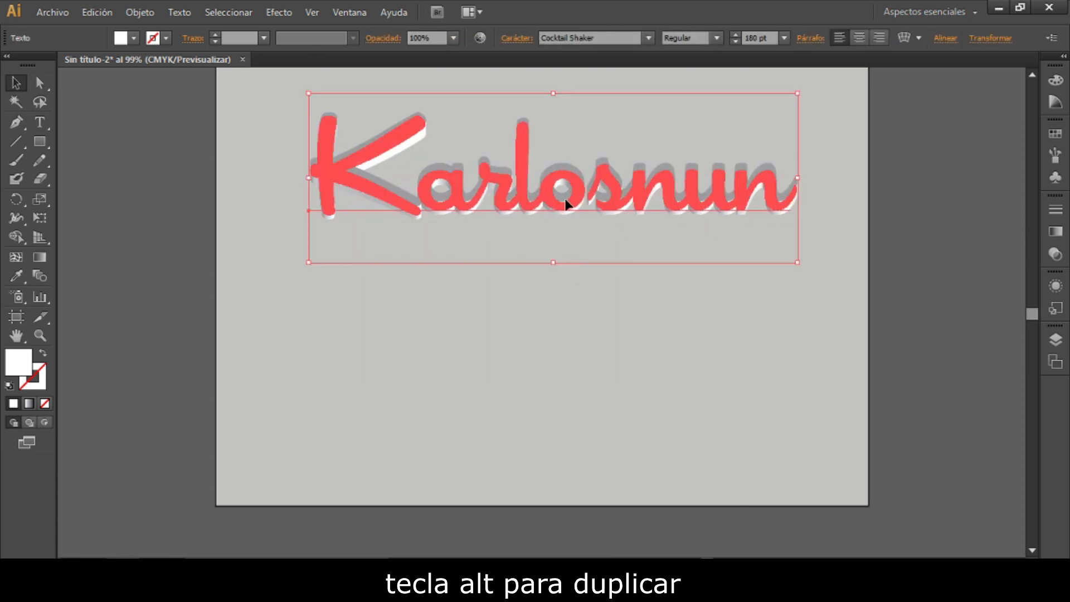
drag(568, 208, 570, 371)
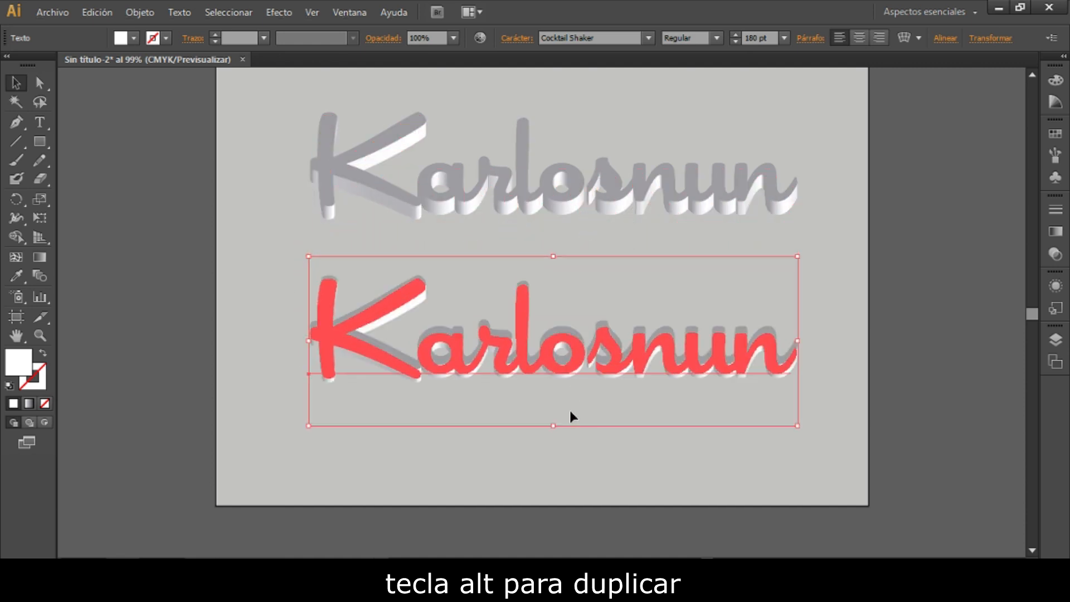
click(582, 450)
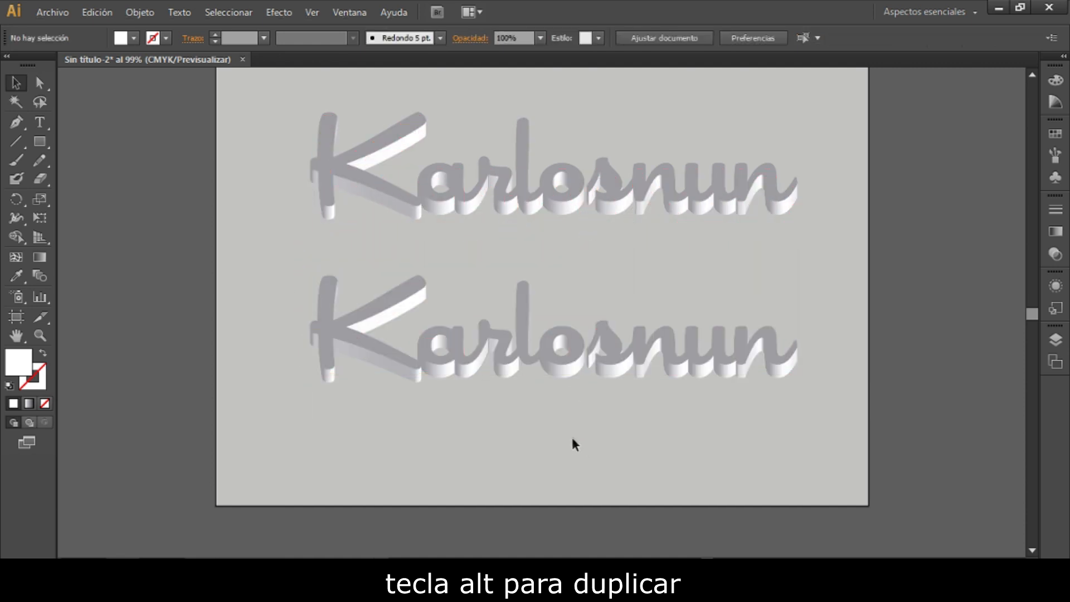
- Expand the appearance of the lower copy of the 3D text
click(540, 375)
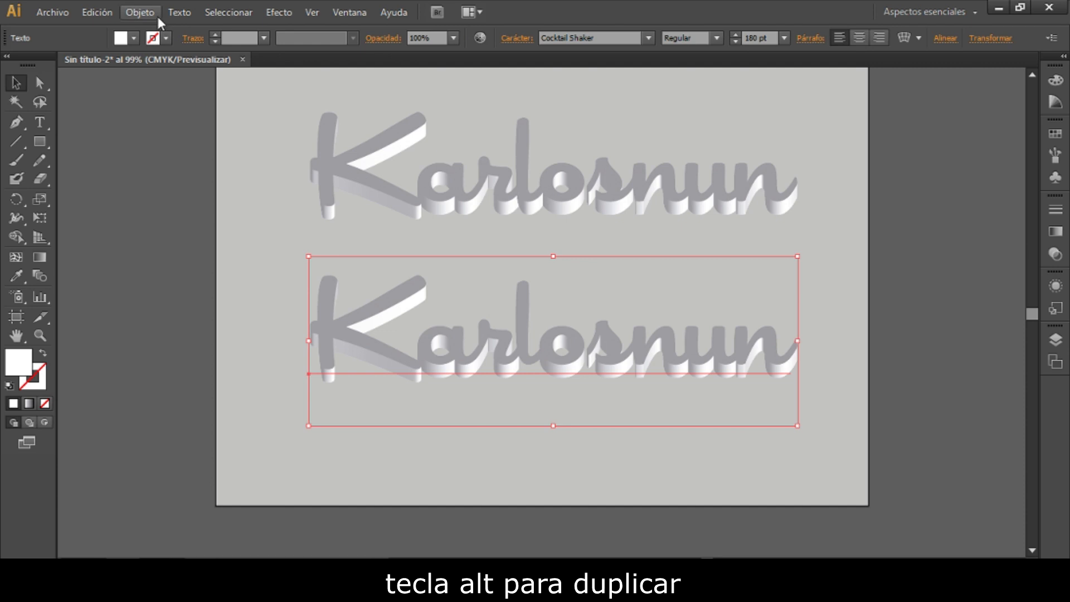
click(155, 14)
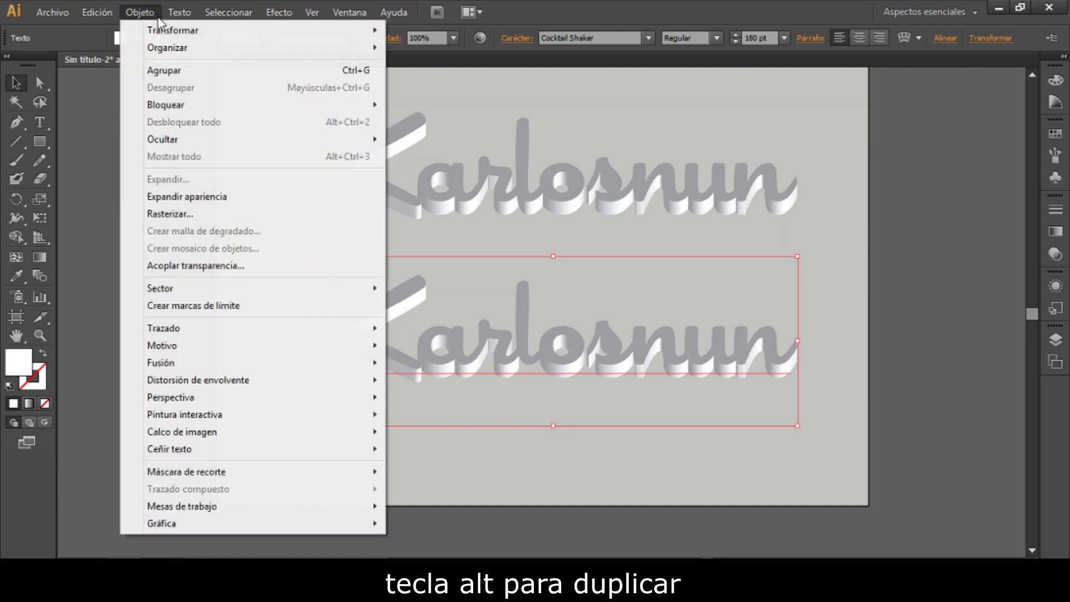
click(184, 197)
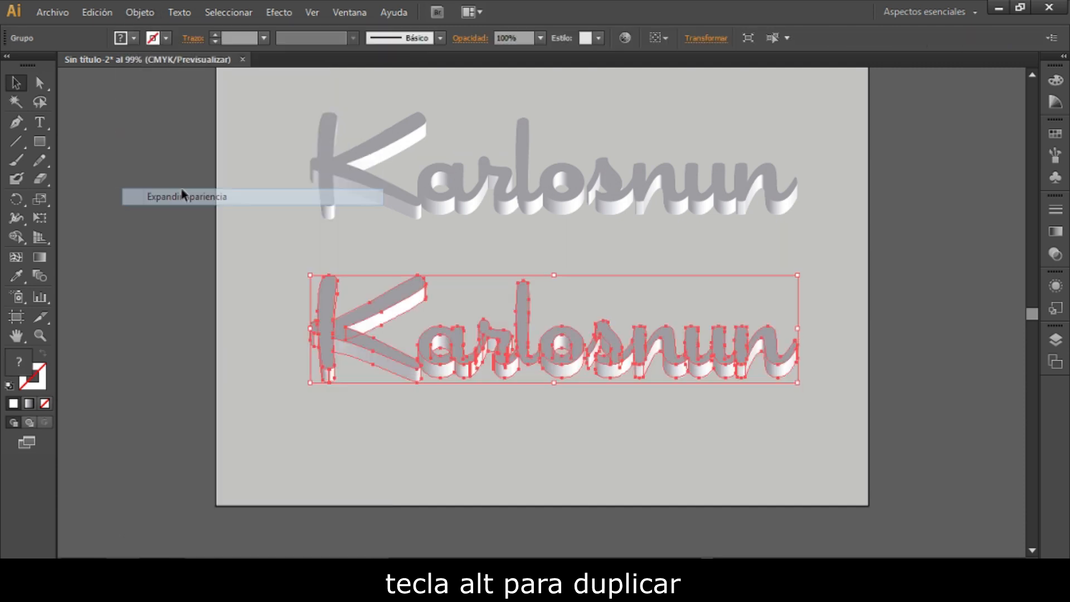
click(311, 408)
- Ungroup the expanded lower copy of the lettering
click(345, 333)
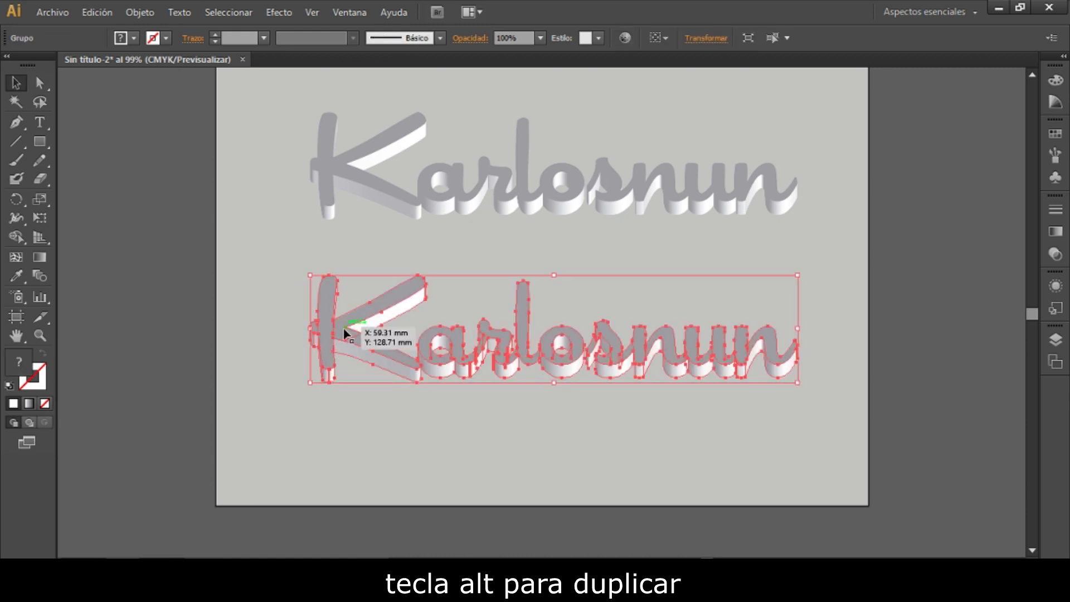
right_click(345, 334)
click(394, 422)
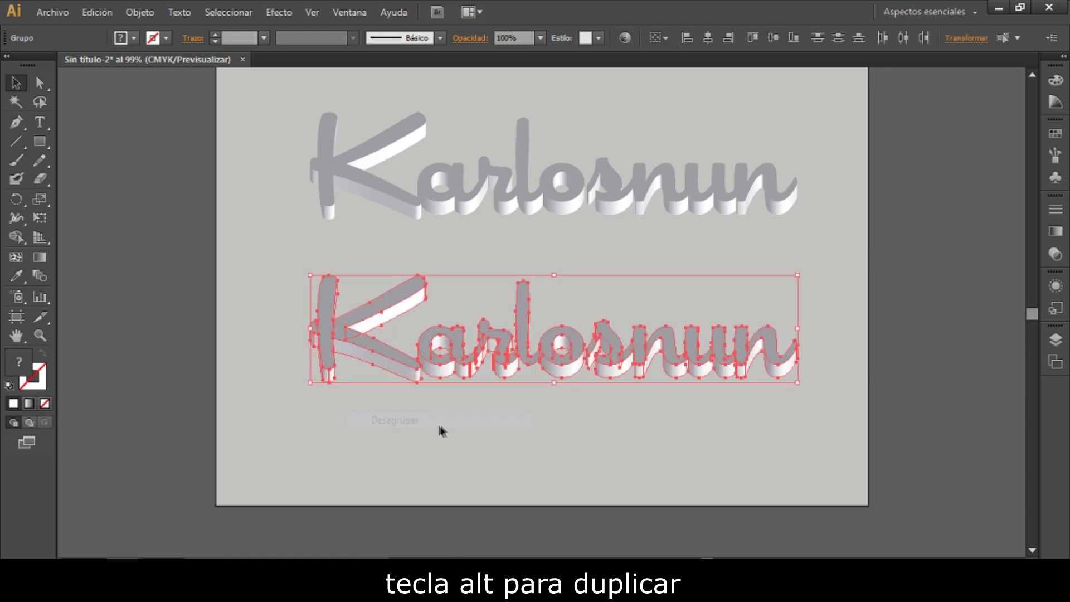
- Ungroup the "Karlo" and "snun" groups of the lower lettering into individual pieces
click(440, 433)
click(451, 374)
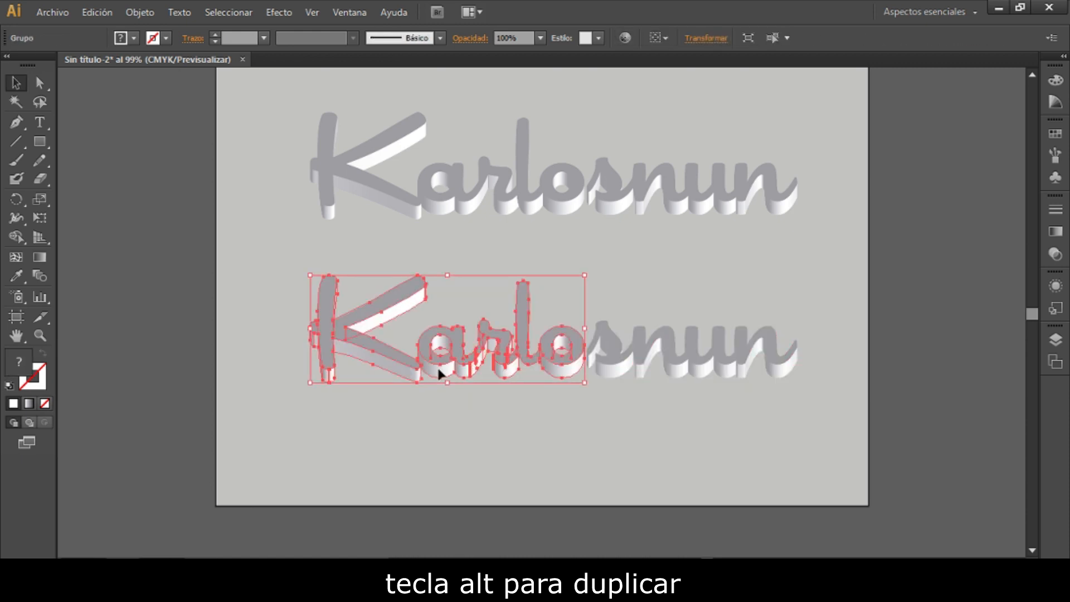
right_click(333, 344)
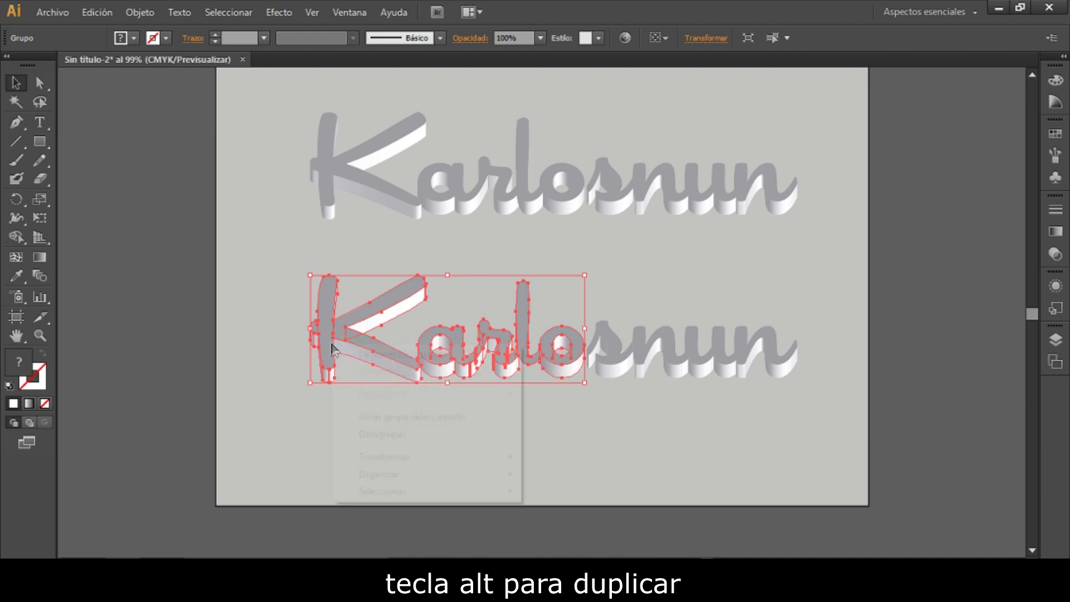
click(383, 434)
click(570, 407)
click(612, 363)
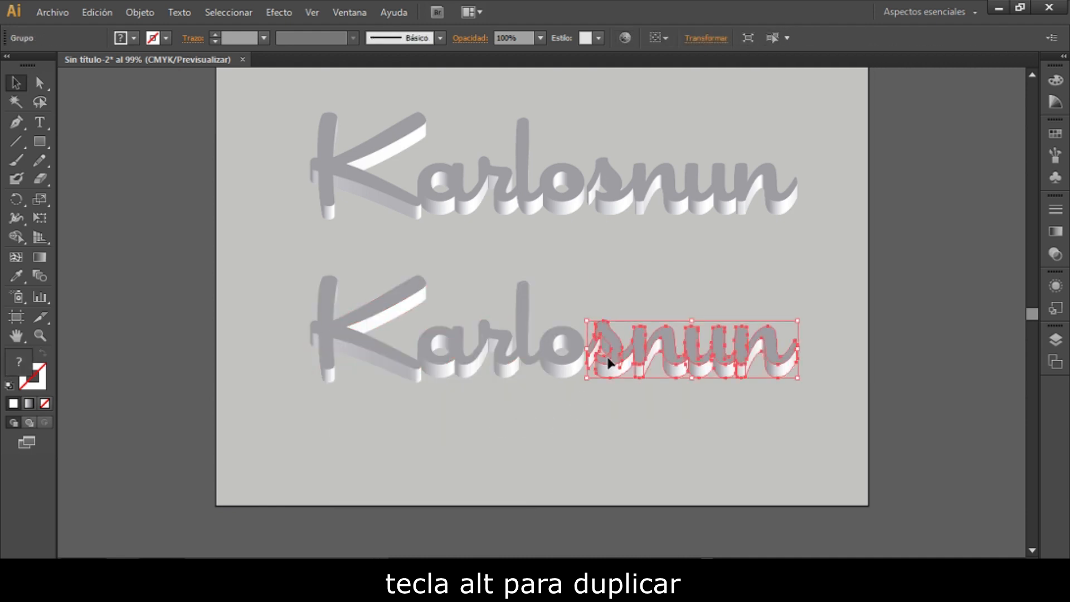
right_click(611, 366)
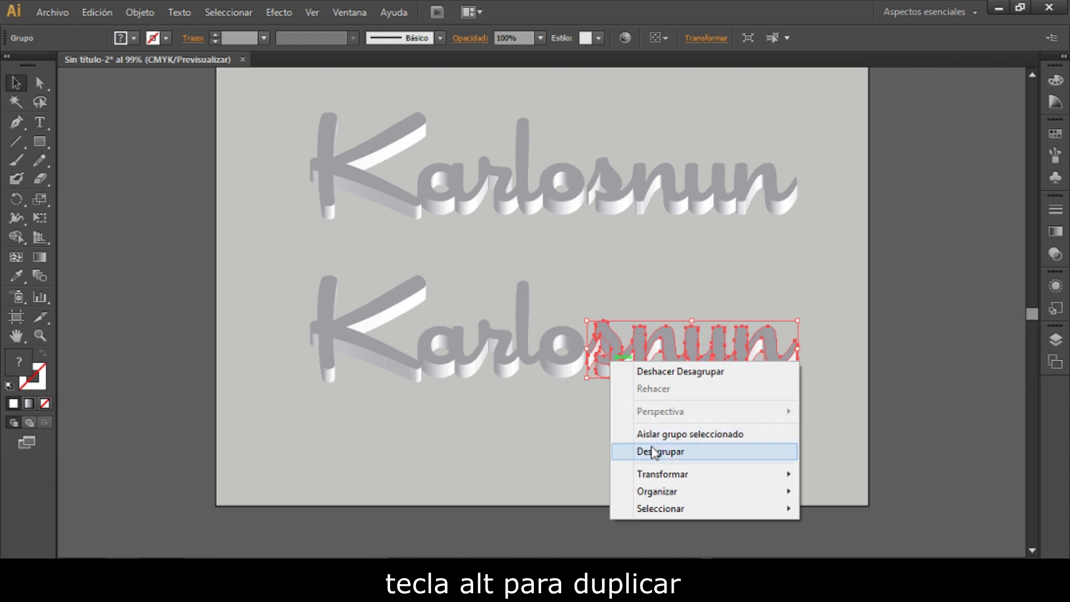
click(631, 449)
- Inspect the separate front faces and extrusion pieces of the lower lettering's letters
click(614, 396)
click(610, 375)
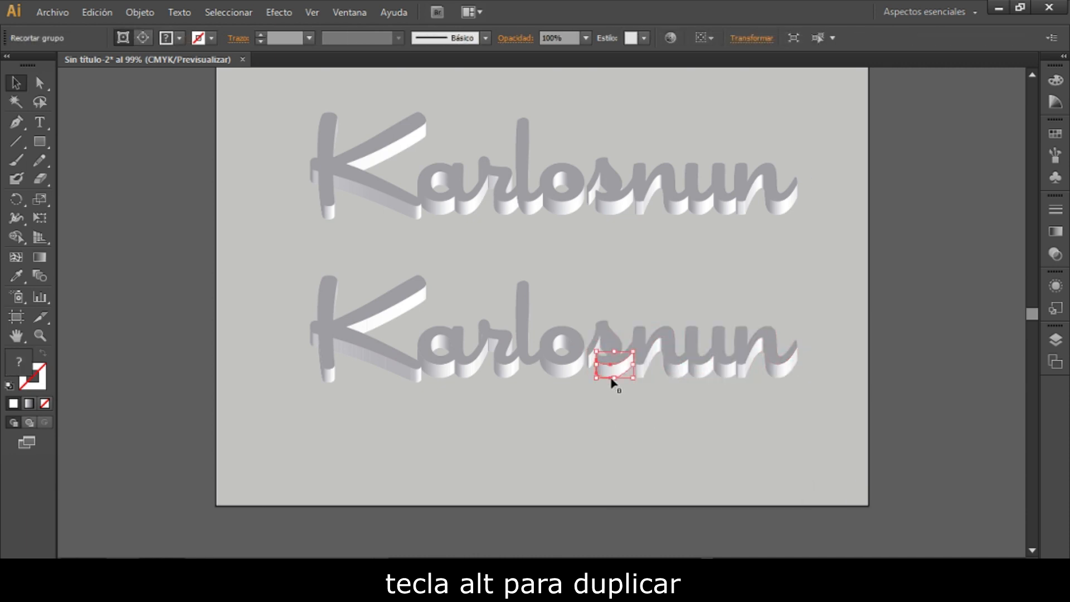
click(607, 338)
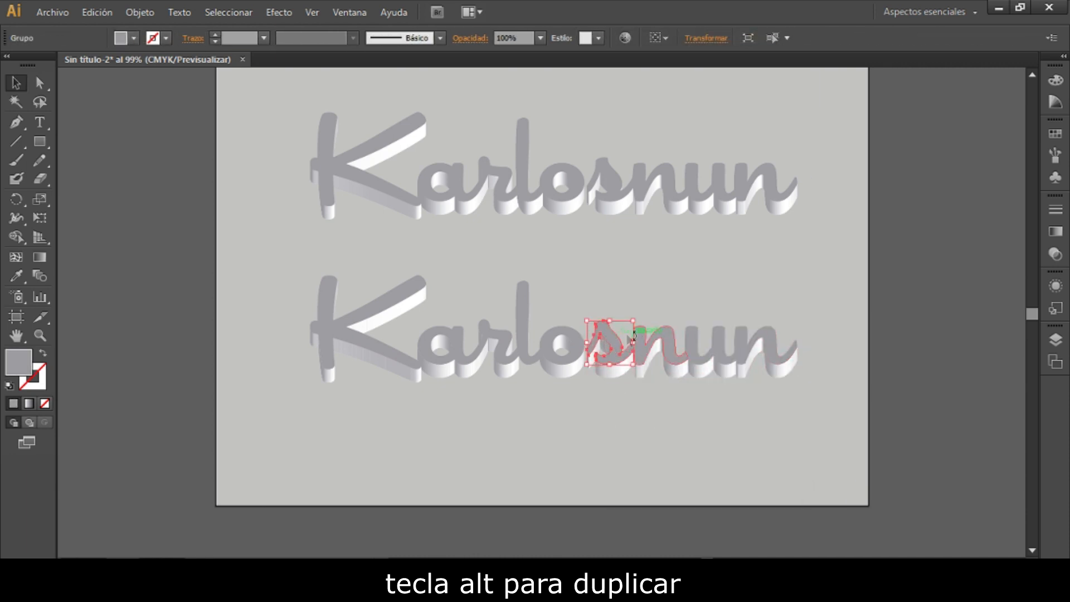
click(693, 340)
click(755, 348)
click(524, 335)
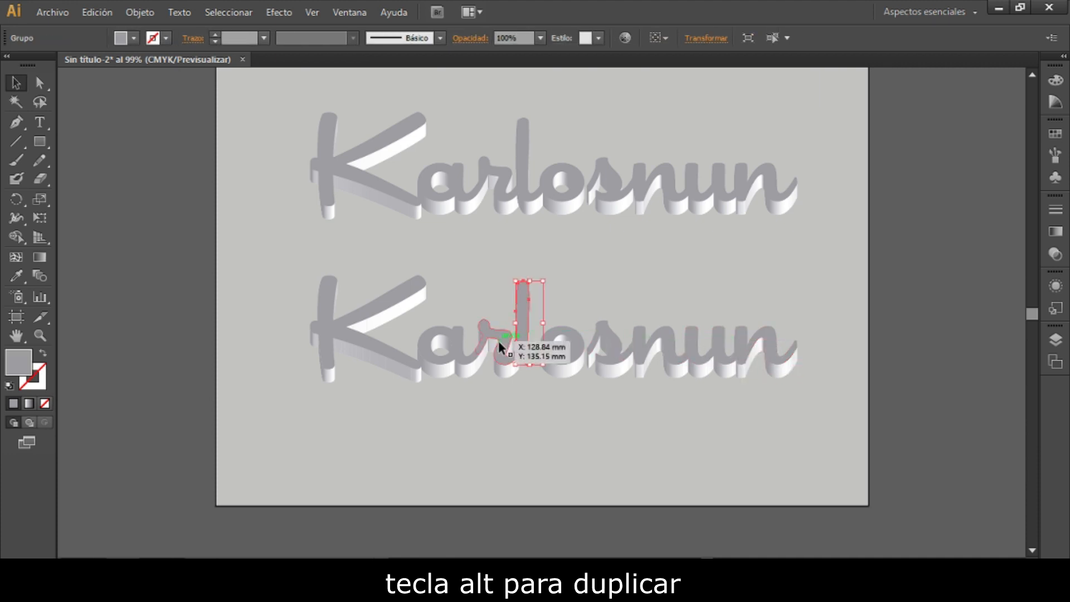
- Select the front faces of all the letters in the lower lettering and unite them with Pathfinder, keeping the panel clear of the lettering
click(357, 334)
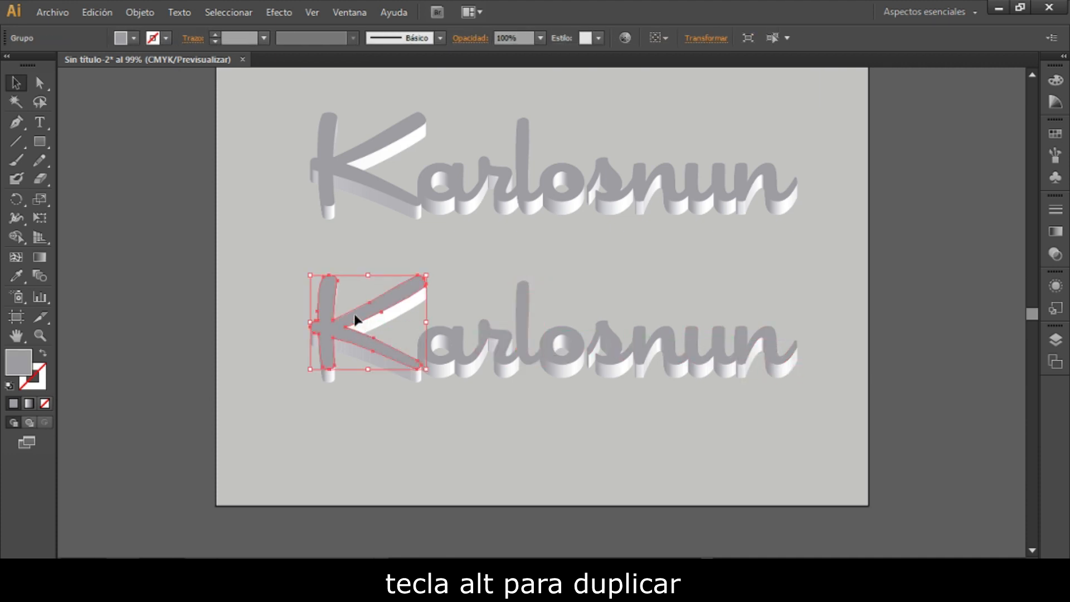
shift+click(450, 336)
shift+click(491, 333)
shift+click(522, 323)
shift+click(574, 343)
shift+click(607, 340)
shift+click(638, 339)
shift+click(698, 340)
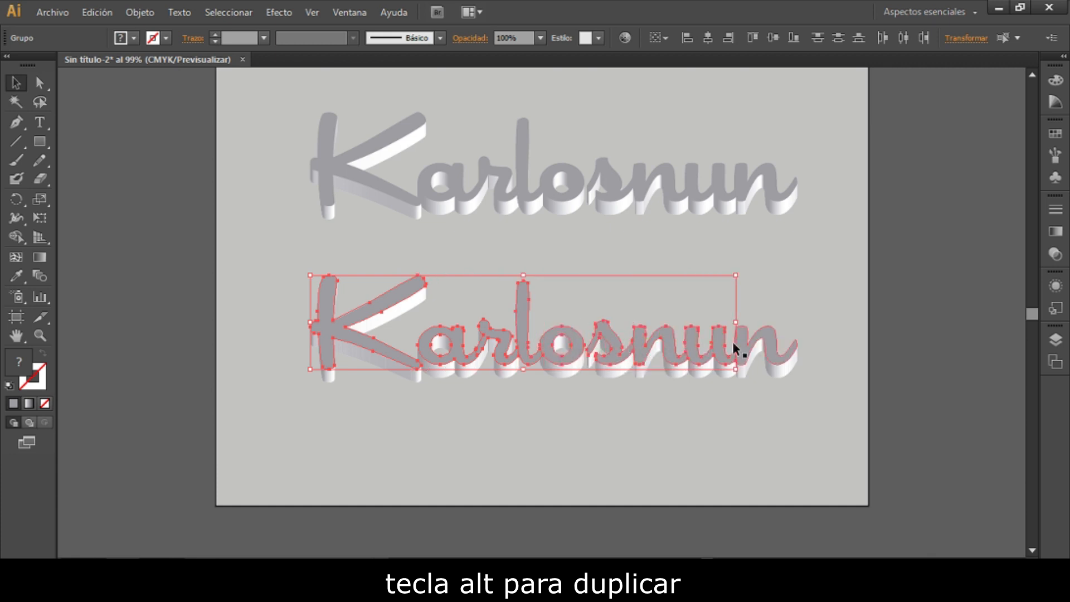
shift+click(740, 340)
click(320, 12)
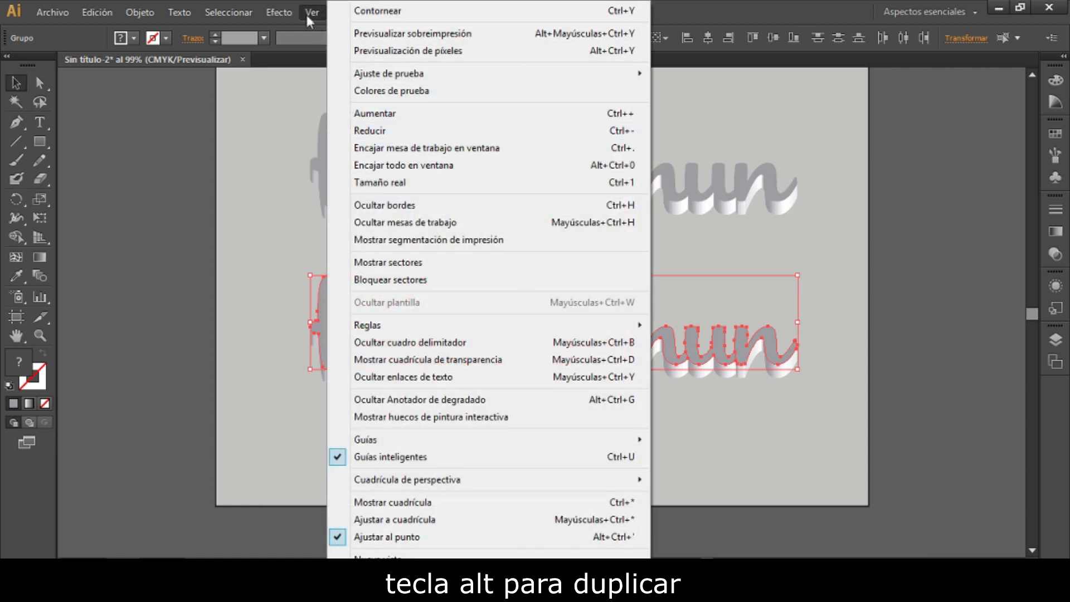
click(311, 16)
click(343, 10)
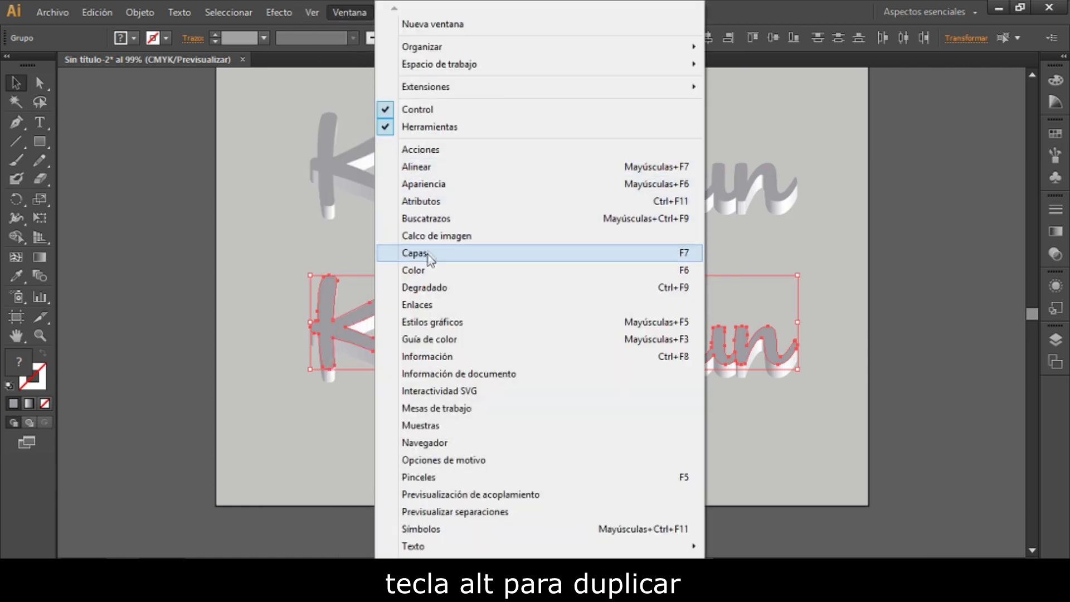
click(438, 220)
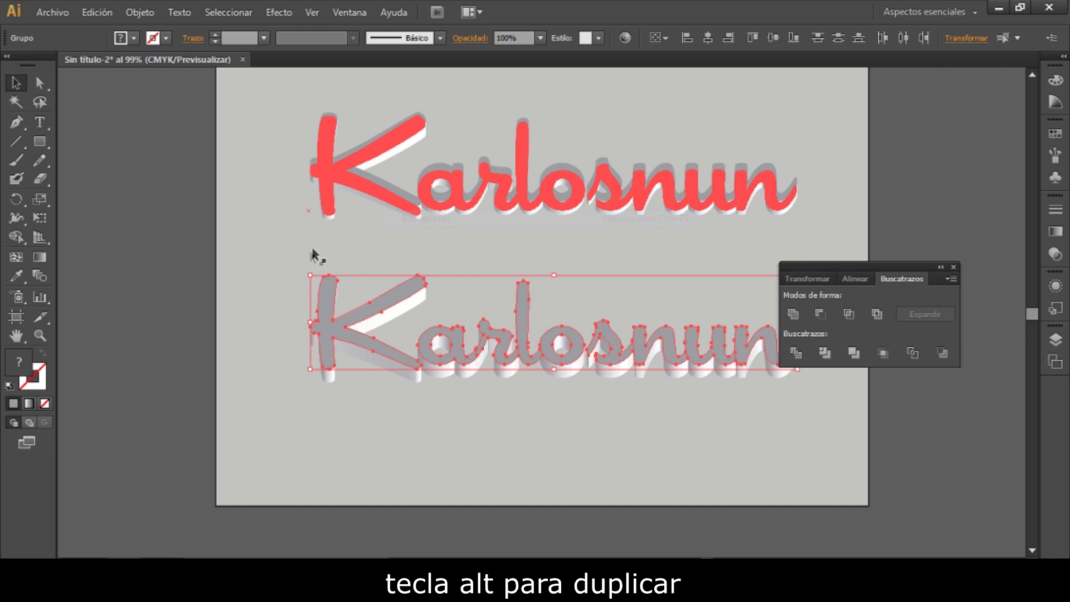
click(793, 315)
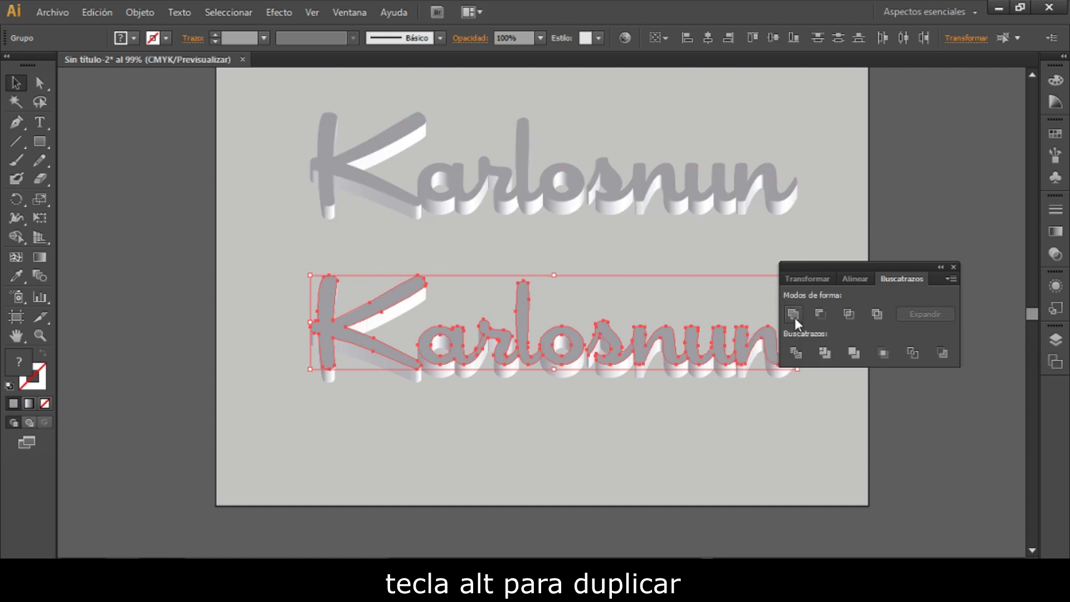
drag(888, 282, 943, 128)
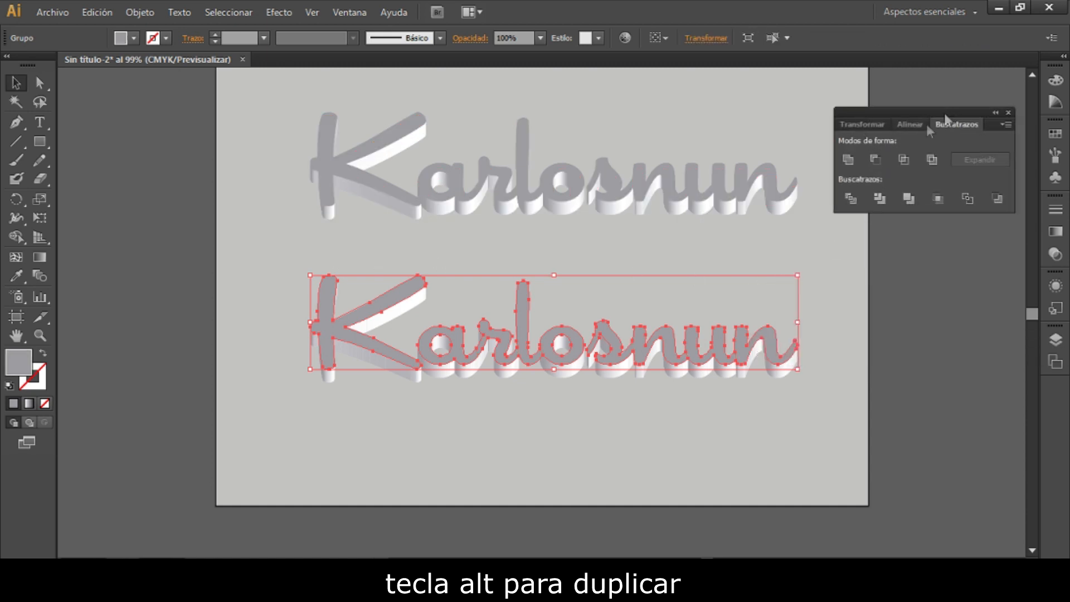
- Move the united flat lettering up off the extrusion pieces and delete all the leftover pieces
click(477, 423)
drag(517, 341, 520, 248)
drag(283, 335, 794, 428)
key(Delete)
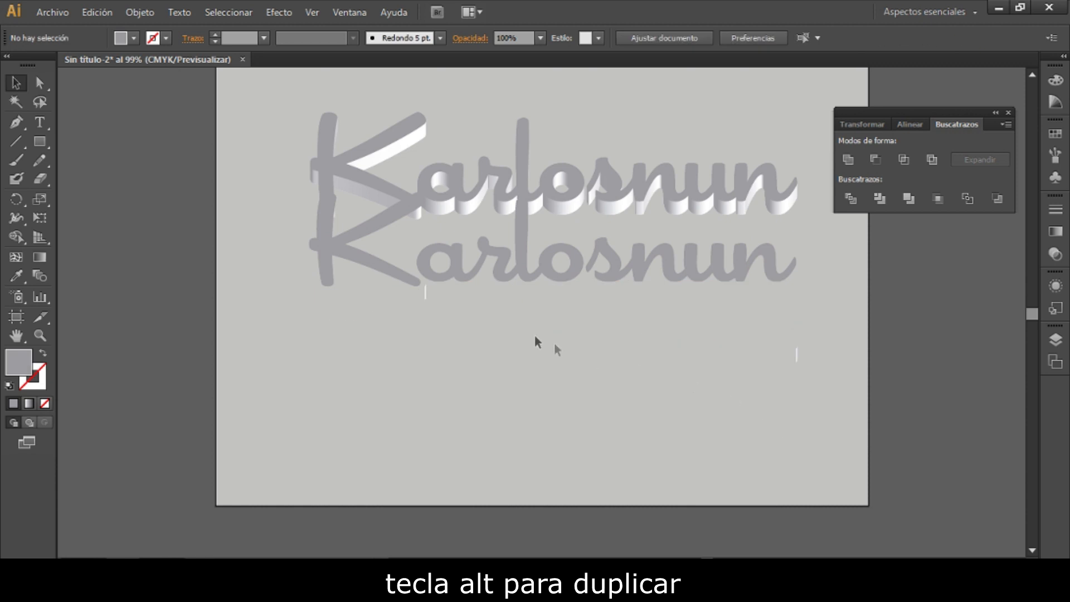
drag(502, 274, 564, 256)
drag(318, 282, 536, 336)
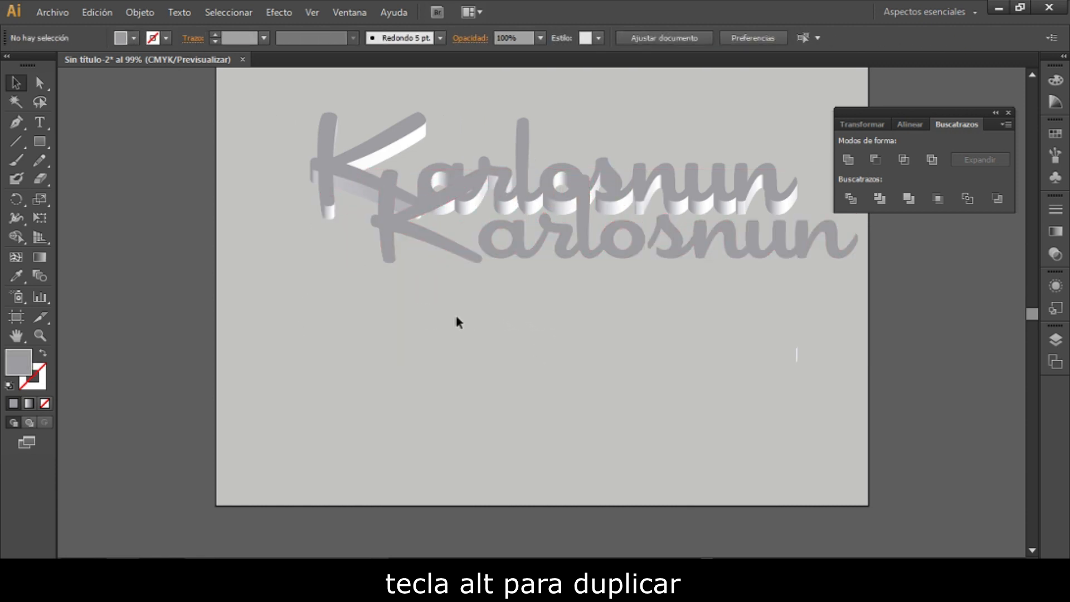
drag(633, 328, 844, 398)
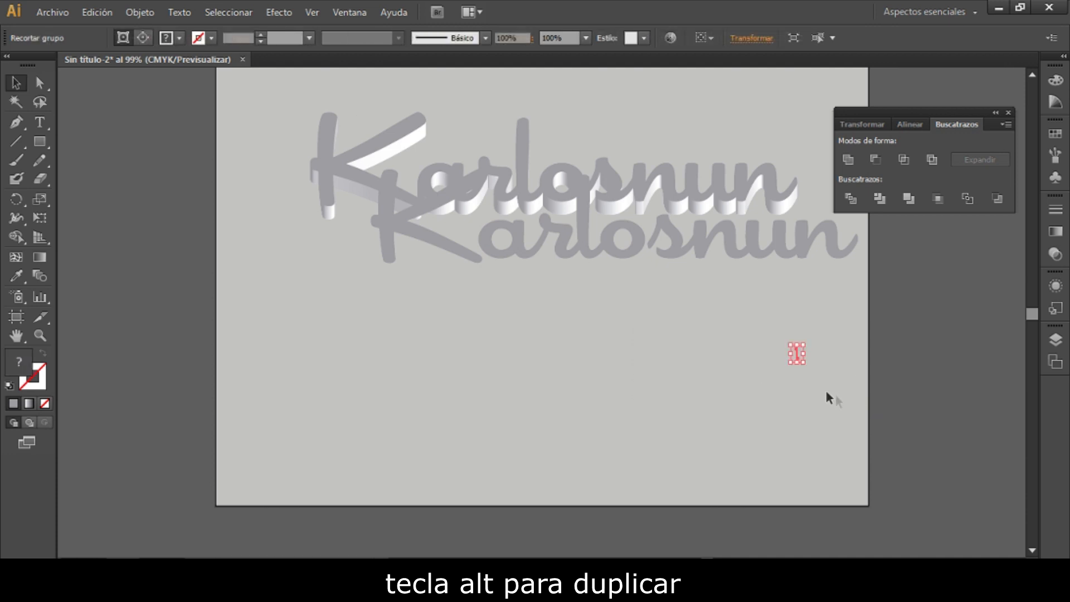
key(Delete)
- Lower the 3D text to the middle of the artboard, then place the flat lettering above it and a duplicate below it
drag(519, 251, 557, 438)
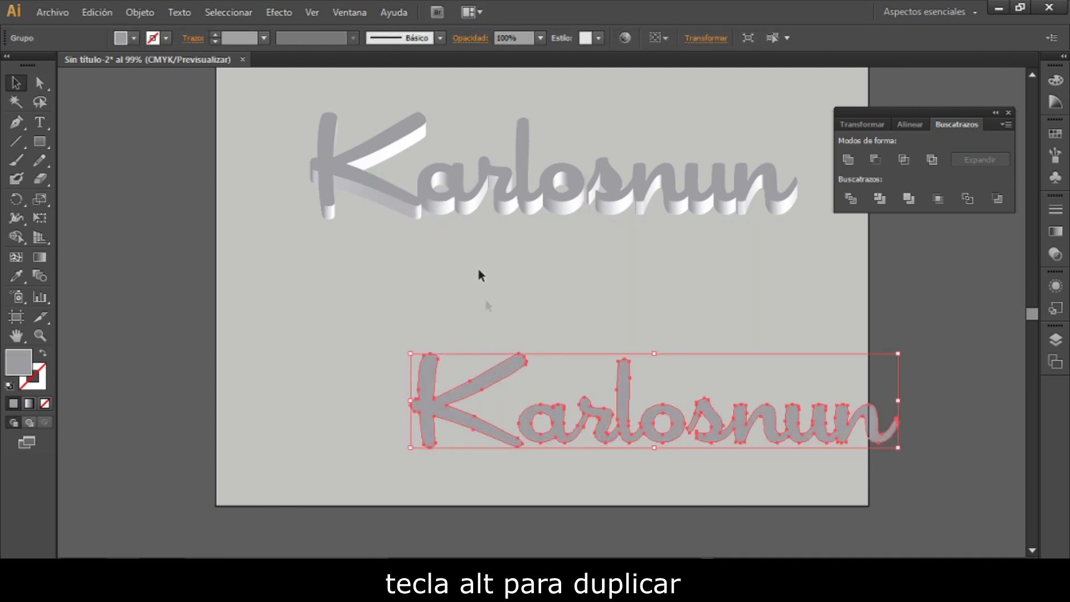
click(467, 214)
drag(467, 214, 452, 279)
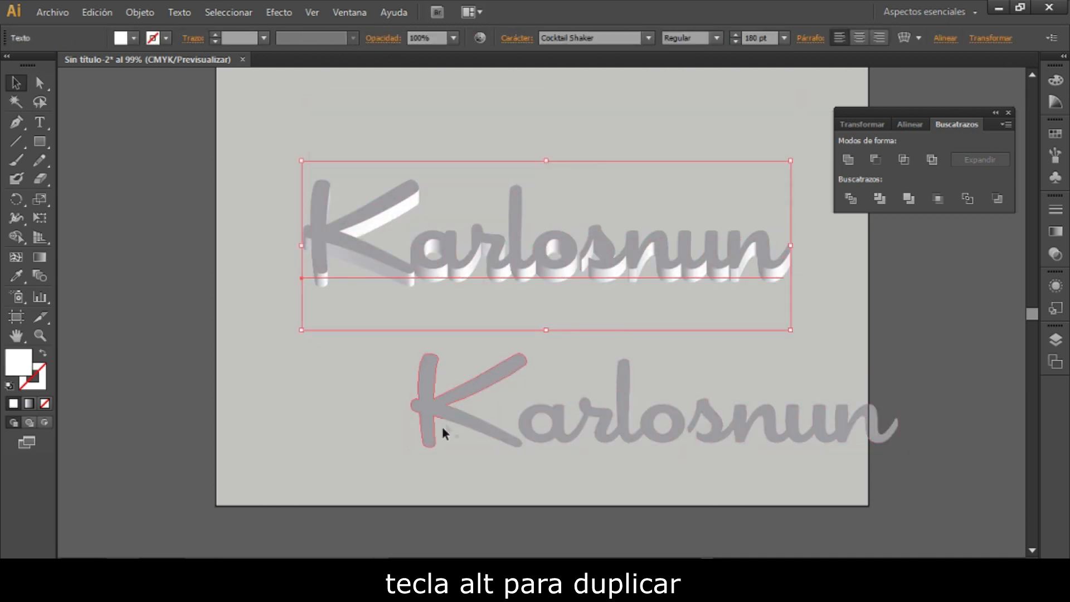
click(377, 446)
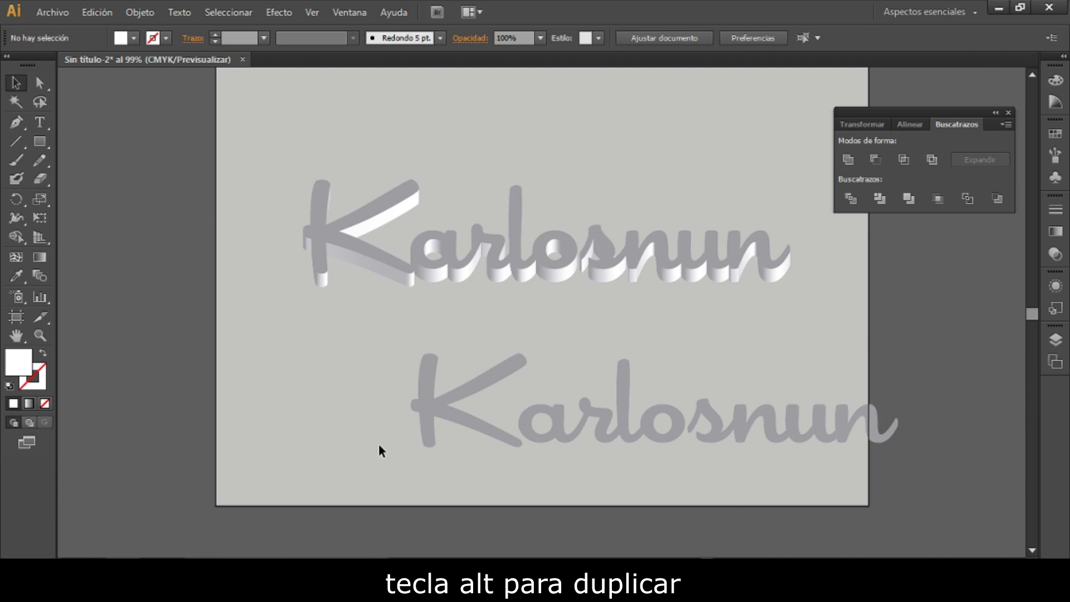
drag(456, 417, 393, 407)
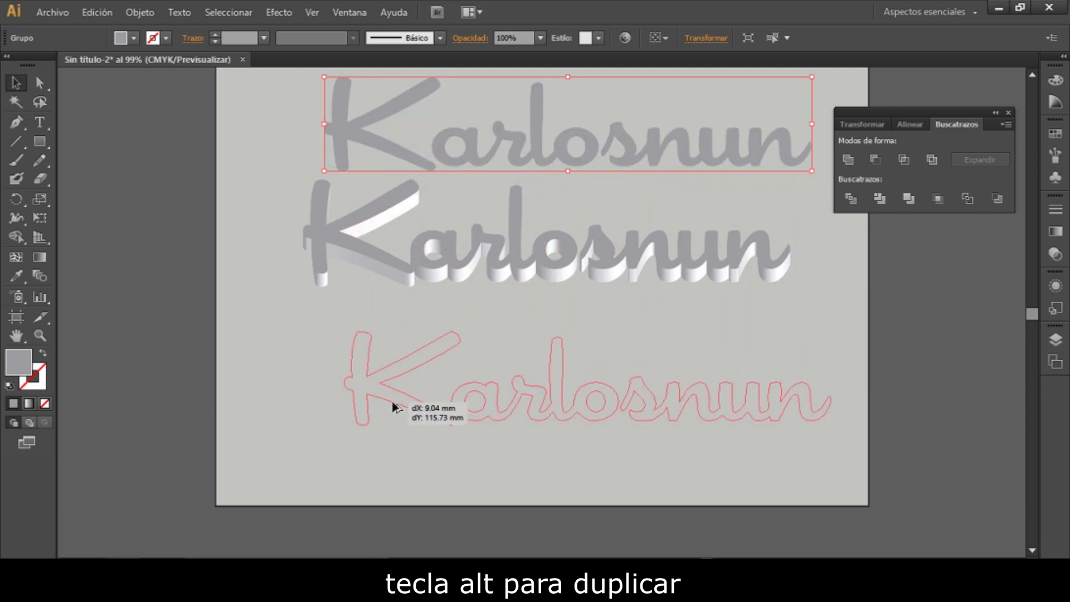
click(312, 383)
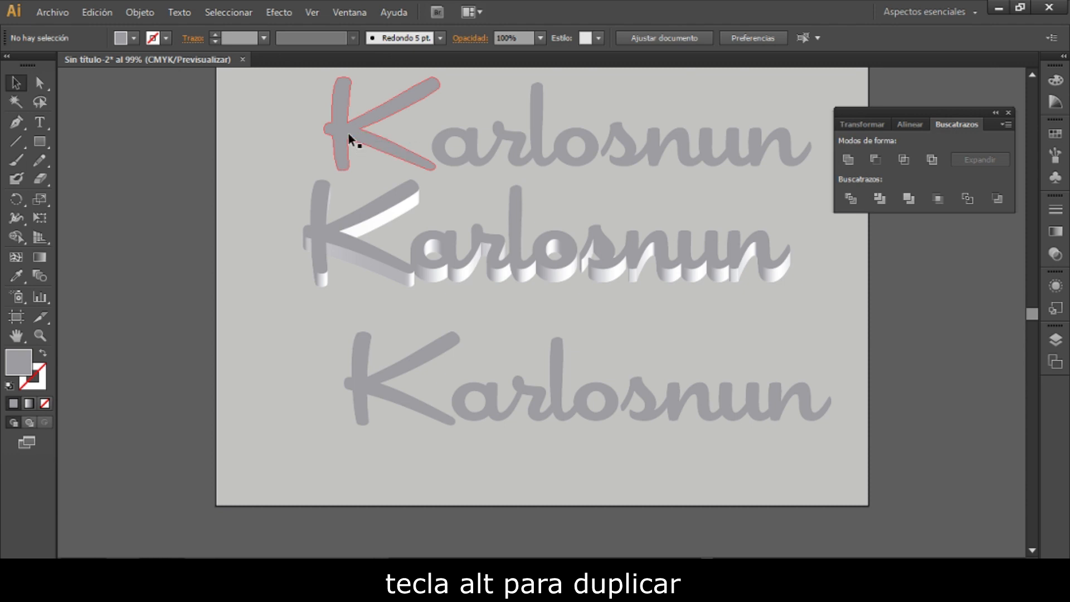
- Lower the upper flat lettering slightly so it overlaps the 3D text and fill it with white (FFFFFF)
drag(348, 132, 330, 173)
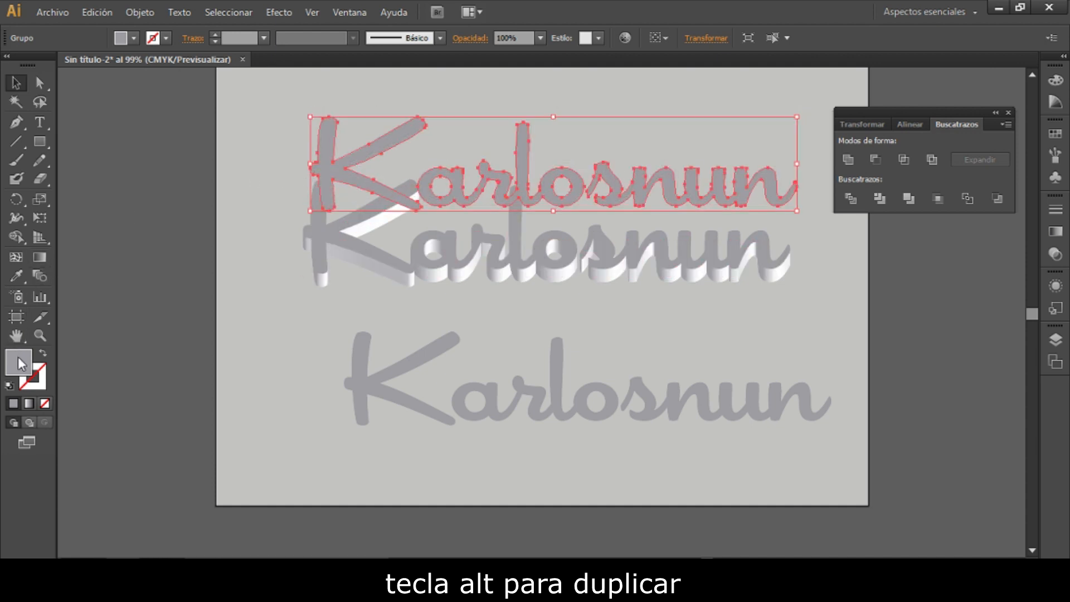
double_click(19, 363)
drag(349, 220, 319, 197)
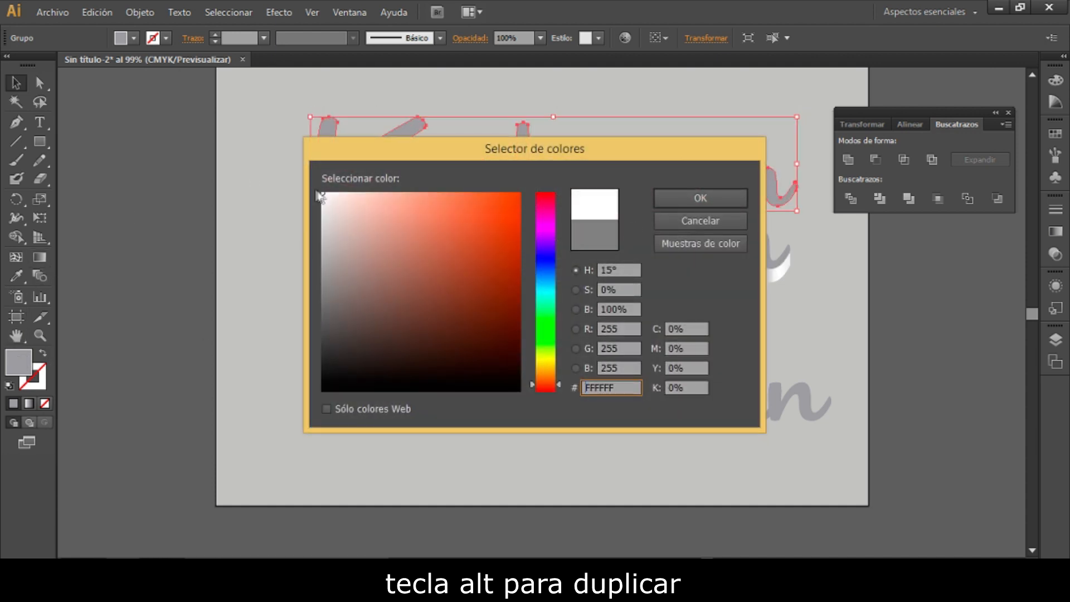
click(657, 199)
- Move the white flat lettering down onto the front face of the 3D text
key(ctrl+plus)
key(ctrl+plus)
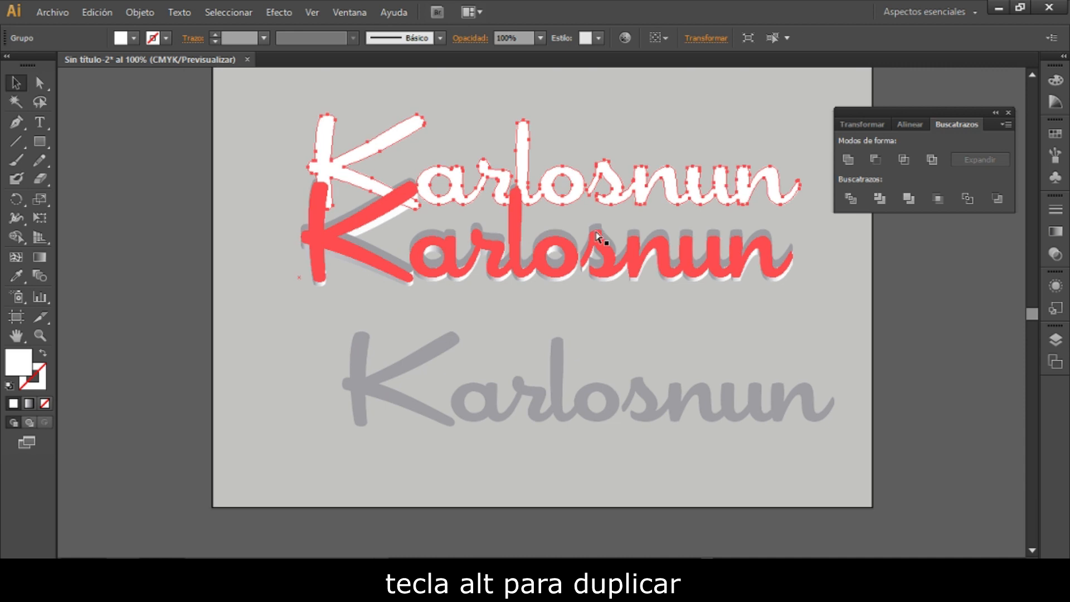
click(193, 220)
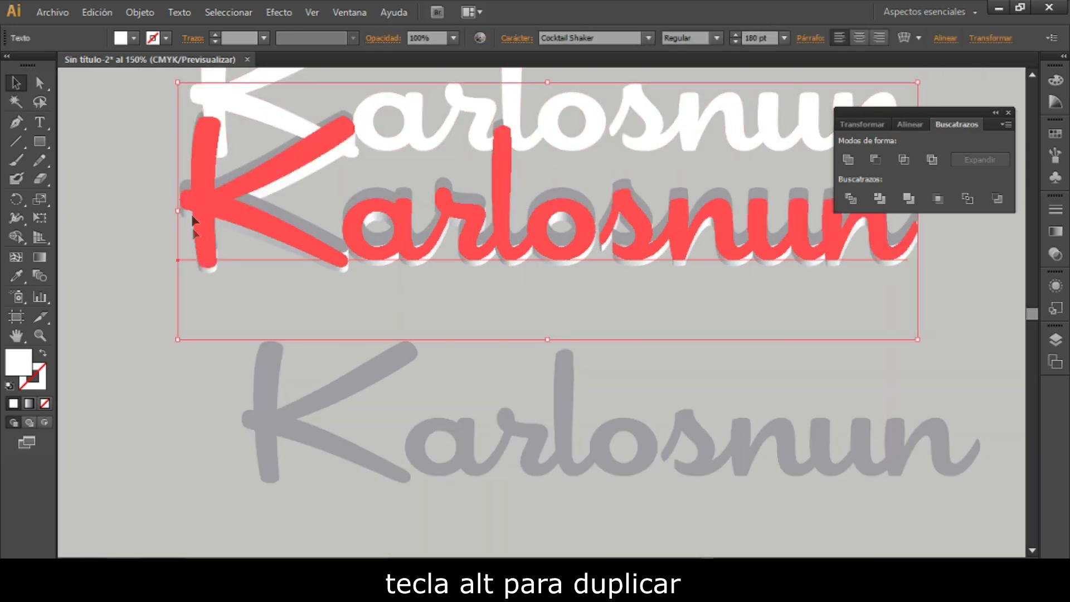
click(224, 105)
right_click(224, 104)
click(211, 104)
key(Down)
key(Down)
key(Down)
key(Down)
key(Down)
key(Down)
key(Down)
key(Down)
key(Down)
key(Down)
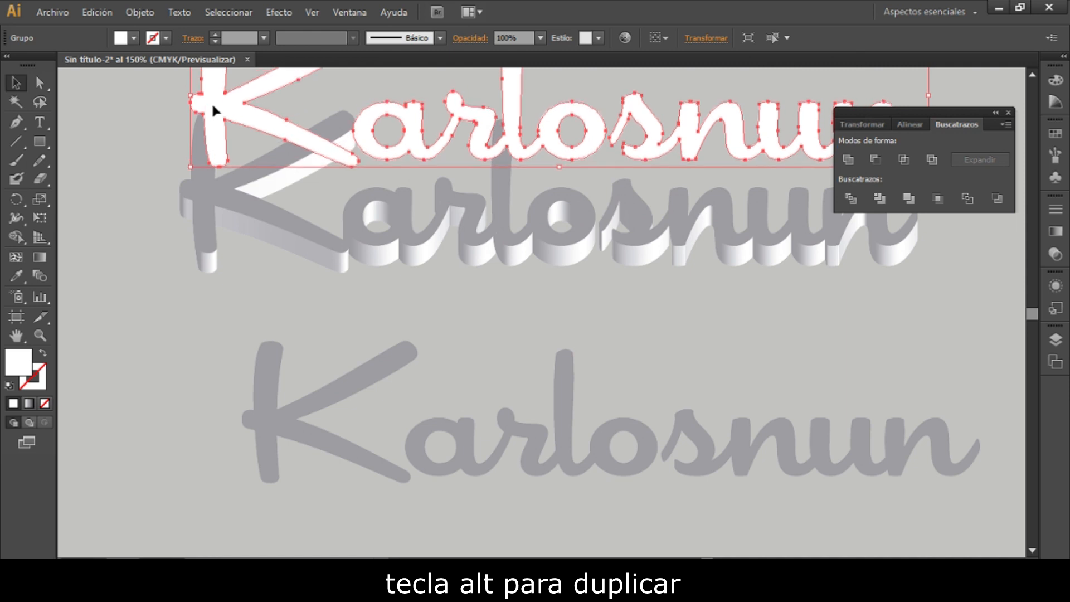
key(Down)
key(Down)
key(Down)
key(Down)
key(Down)
key(Down)
key(Down)
key(Down)
key(Down)
key(Down)
key(Down)
key(Down)
key(Down)
key(Down)
key(Down)
key(Down)
key(Down)
key(Down)
key(Down)
key(Down)
drag(213, 107, 213, 109)
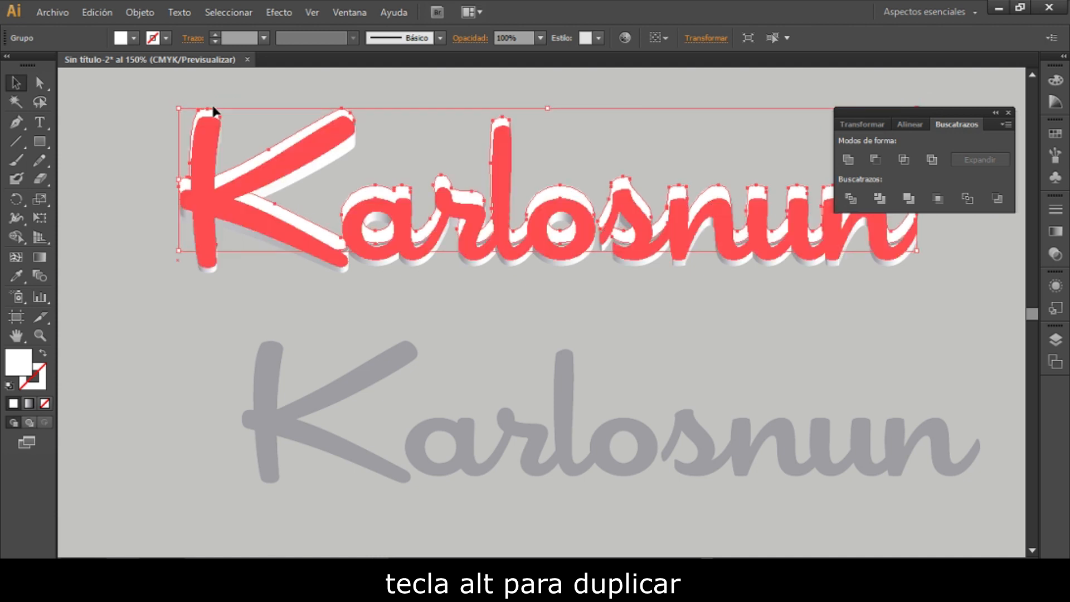
- Send the 3D text to the back and nudge the white lettering until it lines up with the 3D text's front face
click(285, 298)
key(ctrl+shift+bracketleft)
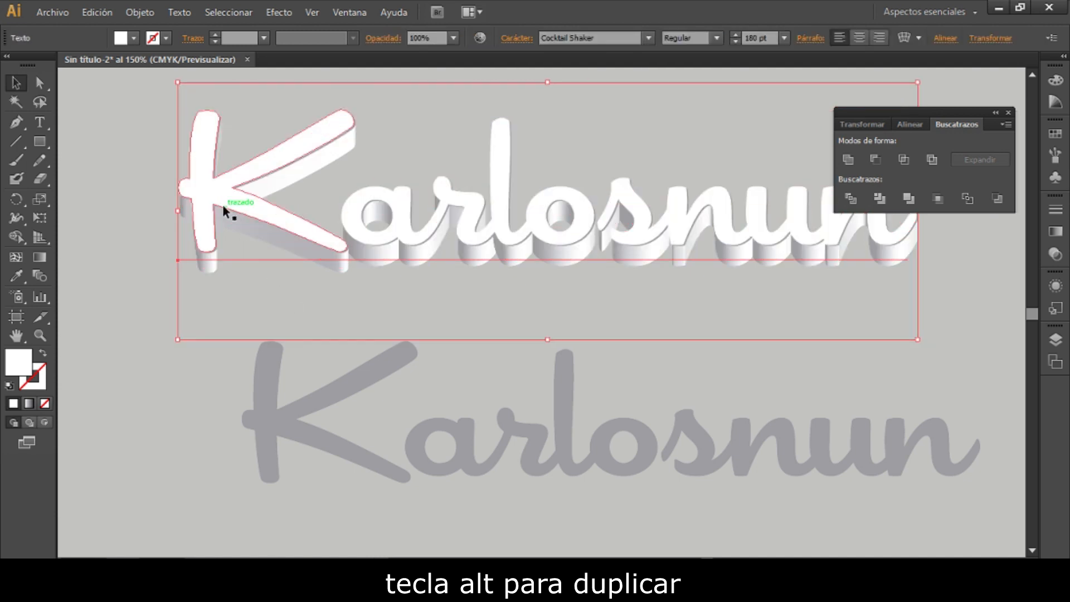
click(212, 206)
click(155, 244)
click(210, 236)
key(Down)
key(Down)
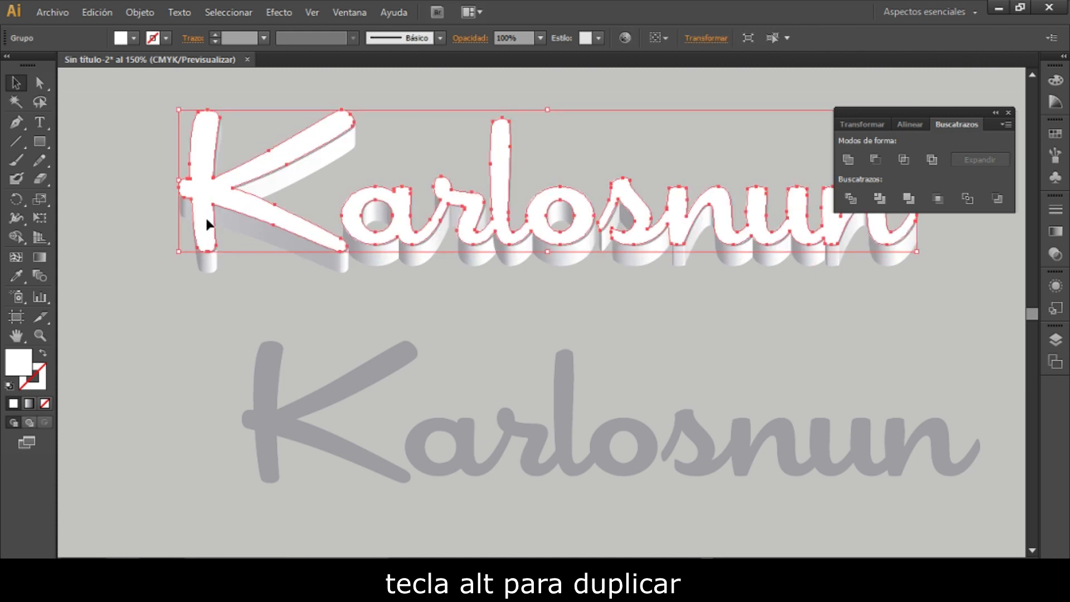
click(160, 239)
drag(206, 202, 208, 202)
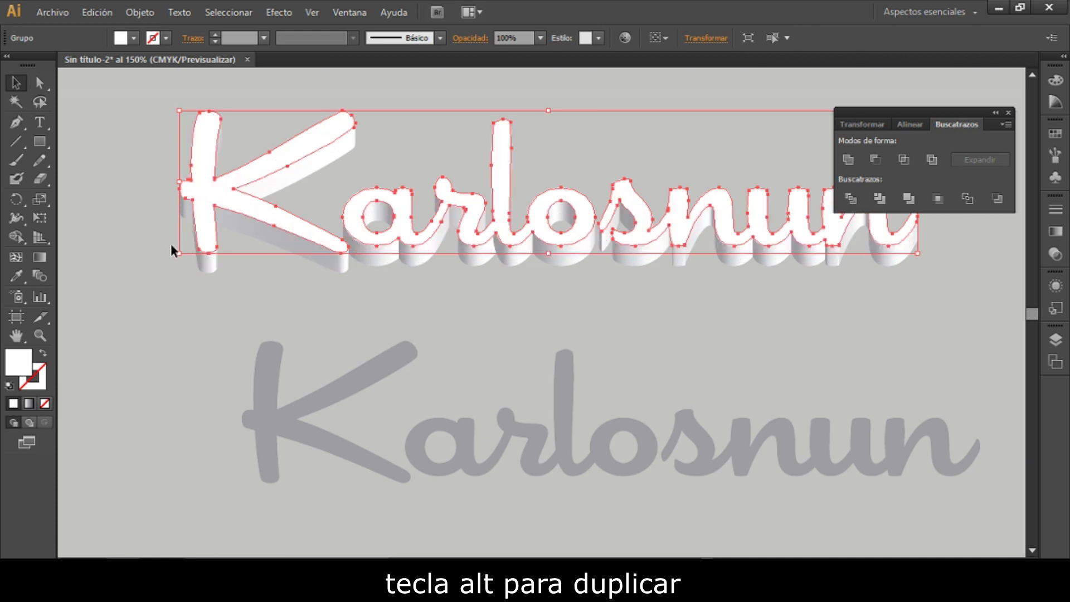
click(132, 193)
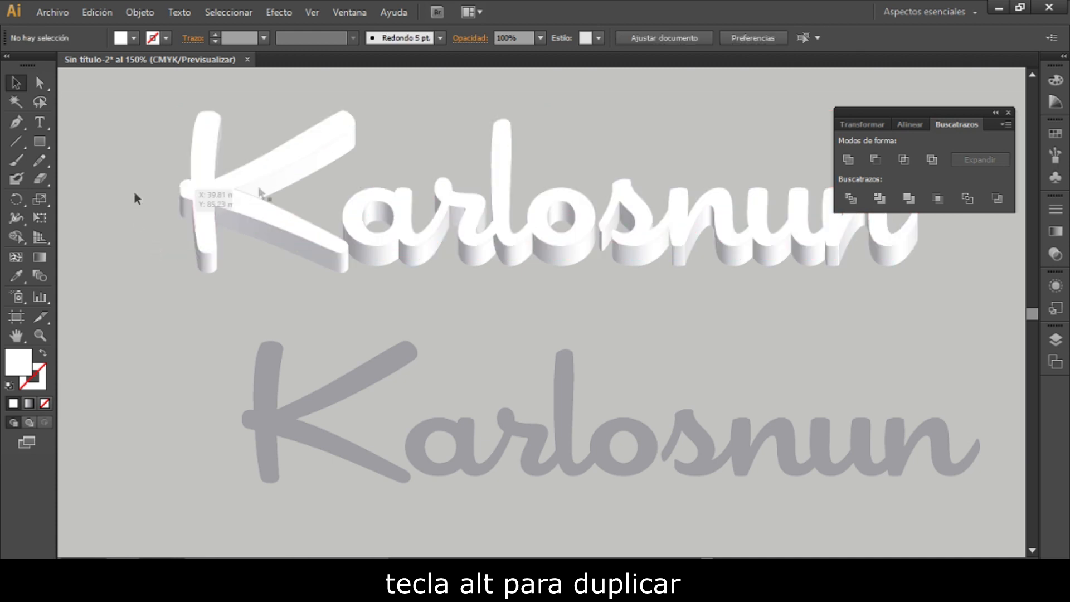
- Move the Pathfinder panel clear of the lettering and give the white flat lettering a white stroke
drag(877, 112, 916, 62)
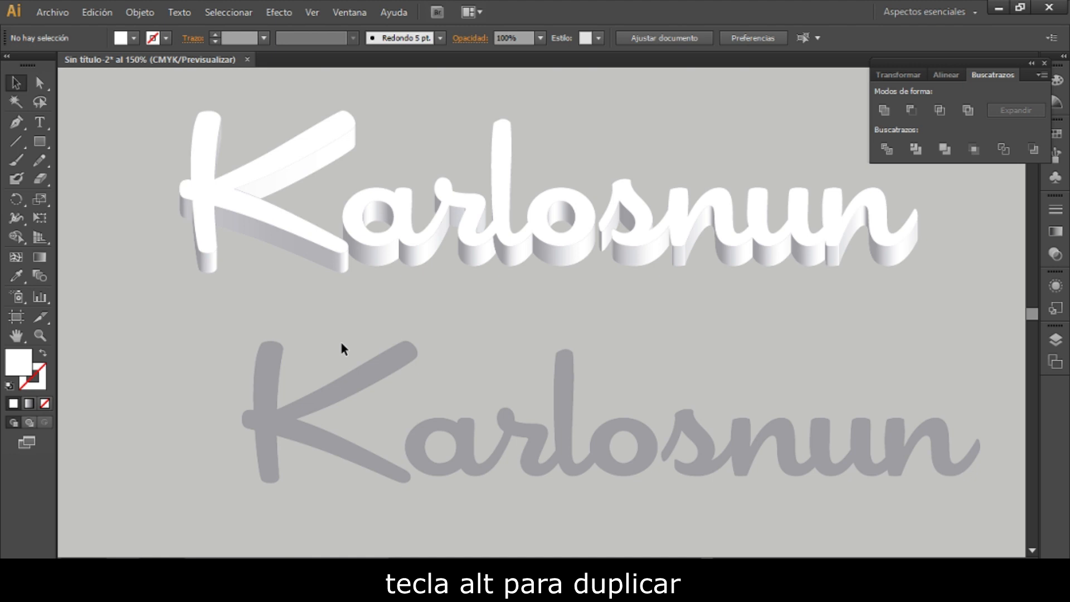
click(209, 198)
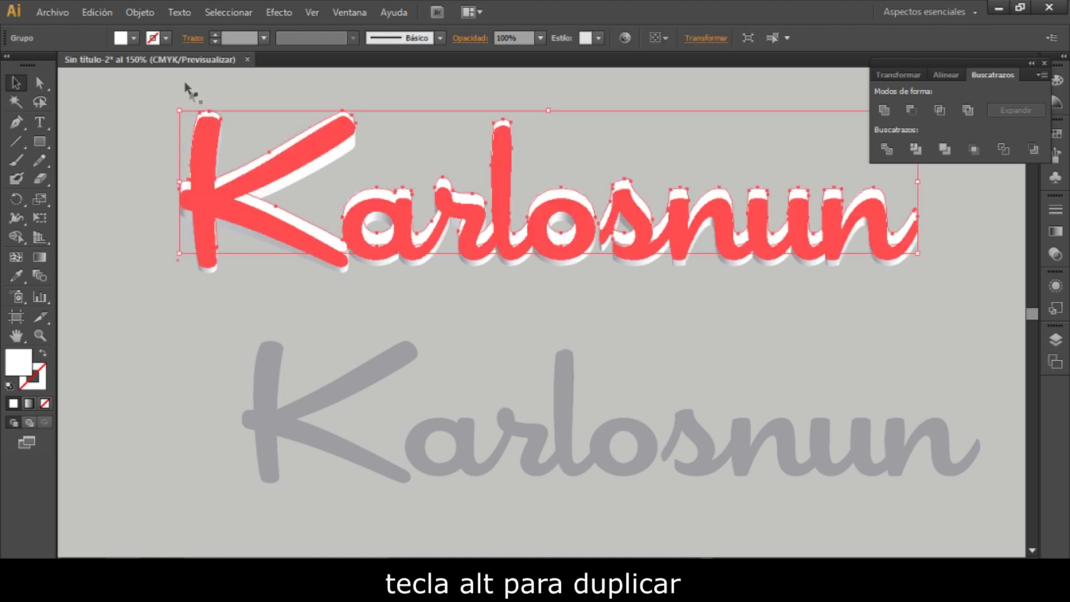
click(167, 39)
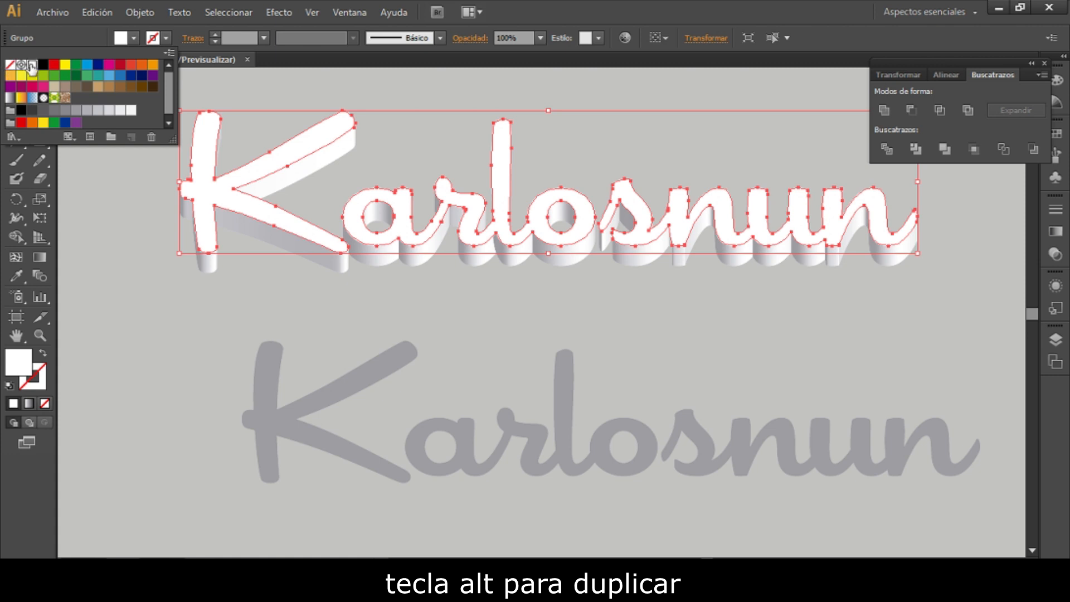
click(32, 66)
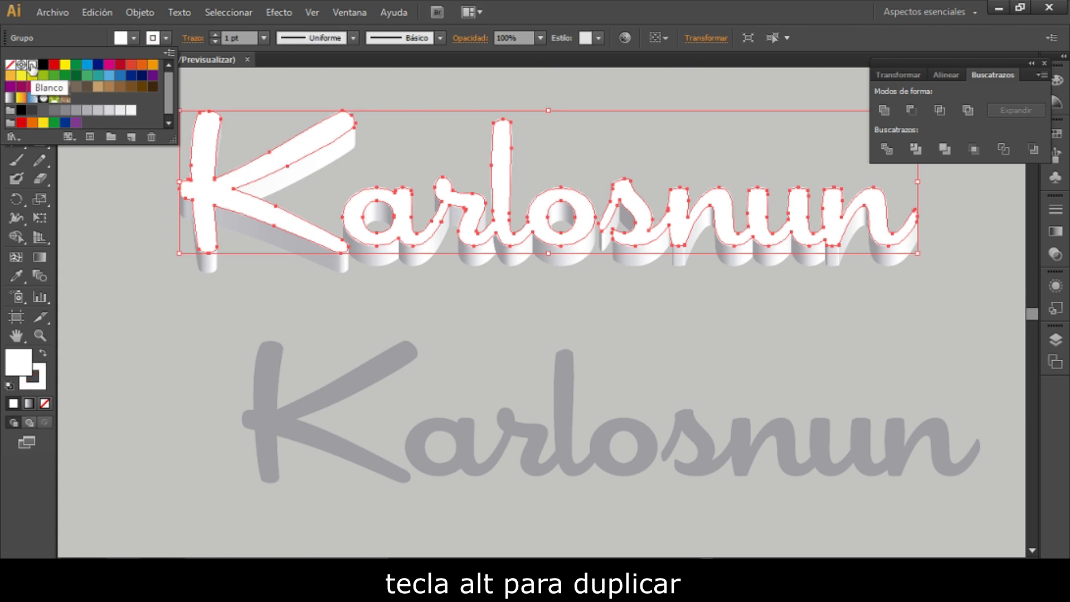
- Duplicate the gray flat lettering just below the original and move the upper one onto the 3D text
click(138, 281)
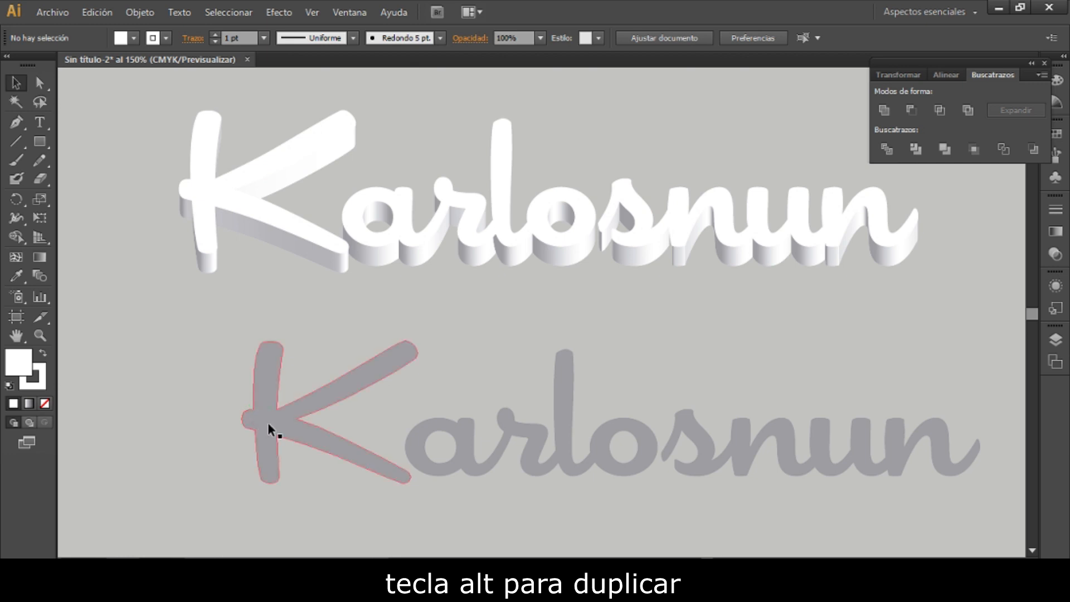
drag(286, 428, 223, 489)
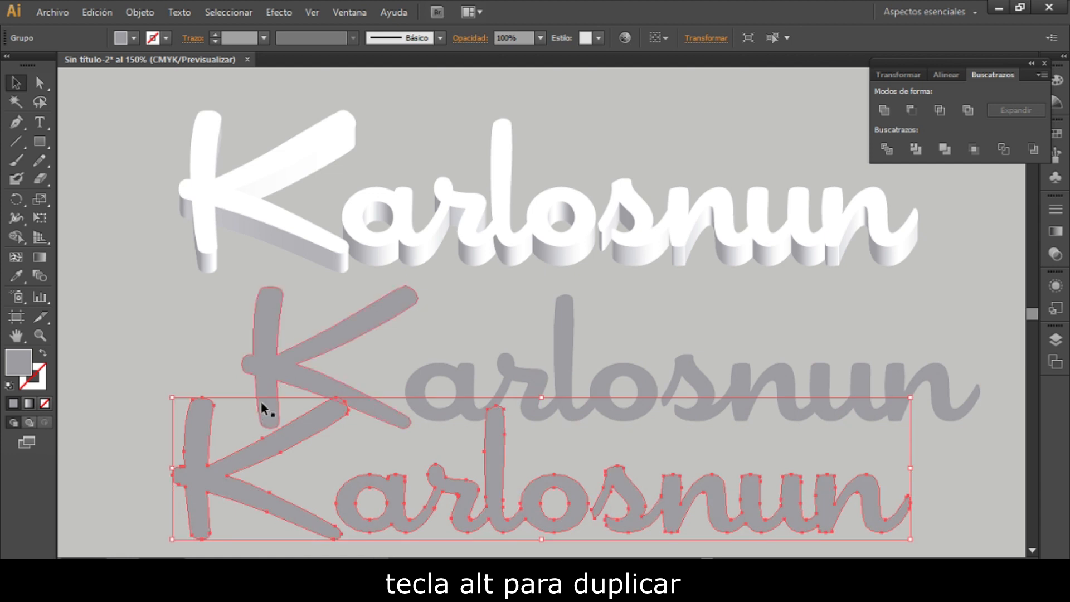
click(266, 369)
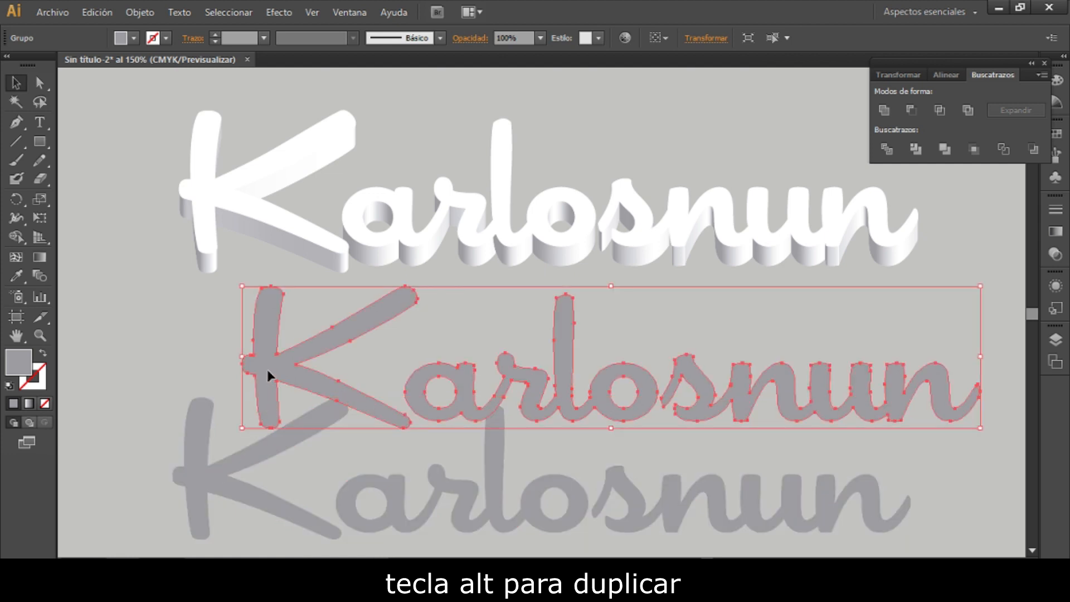
drag(273, 366, 215, 221)
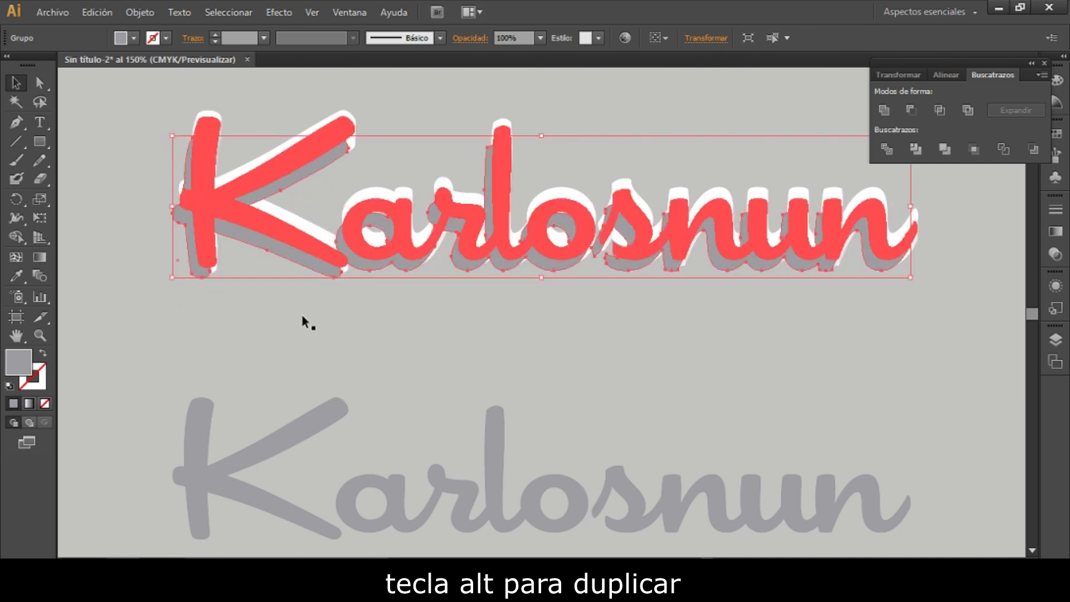
- Nudge the upper gray lettering upward toward the 3D text's white front face
key(Up)
key(Up)
key(Up)
key(Up)
key(Up)
key(Up)
key(Up)
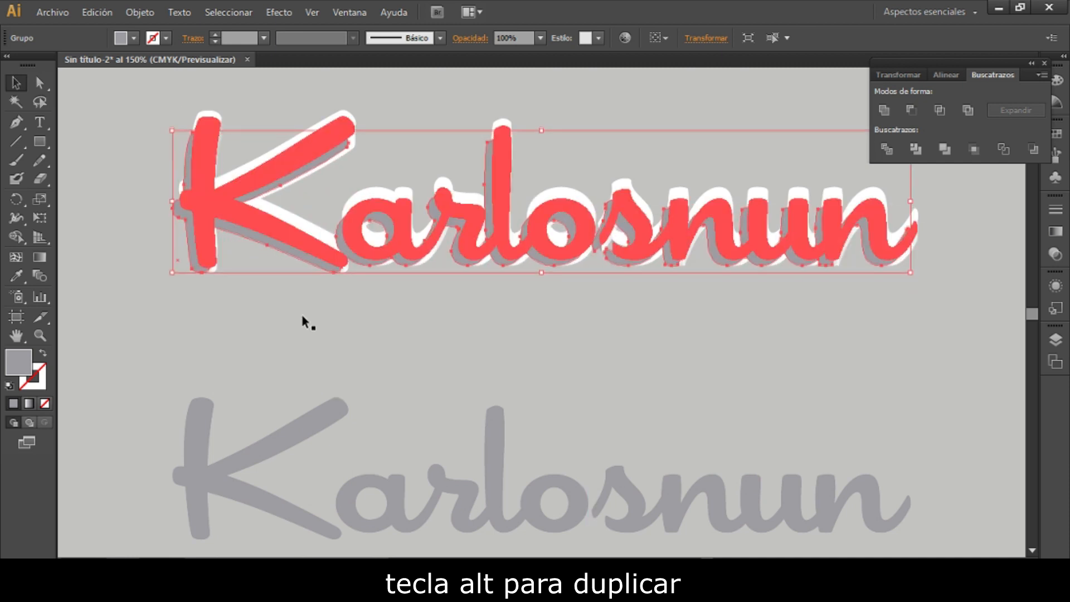
key(Up)
key(Up)
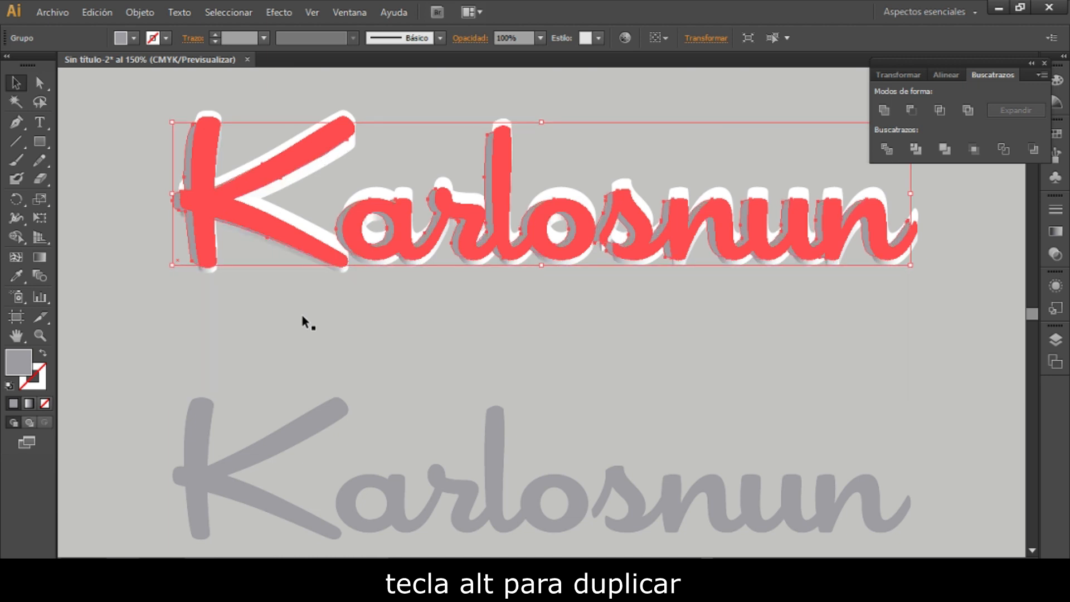
click(300, 314)
key(ctrl+z)
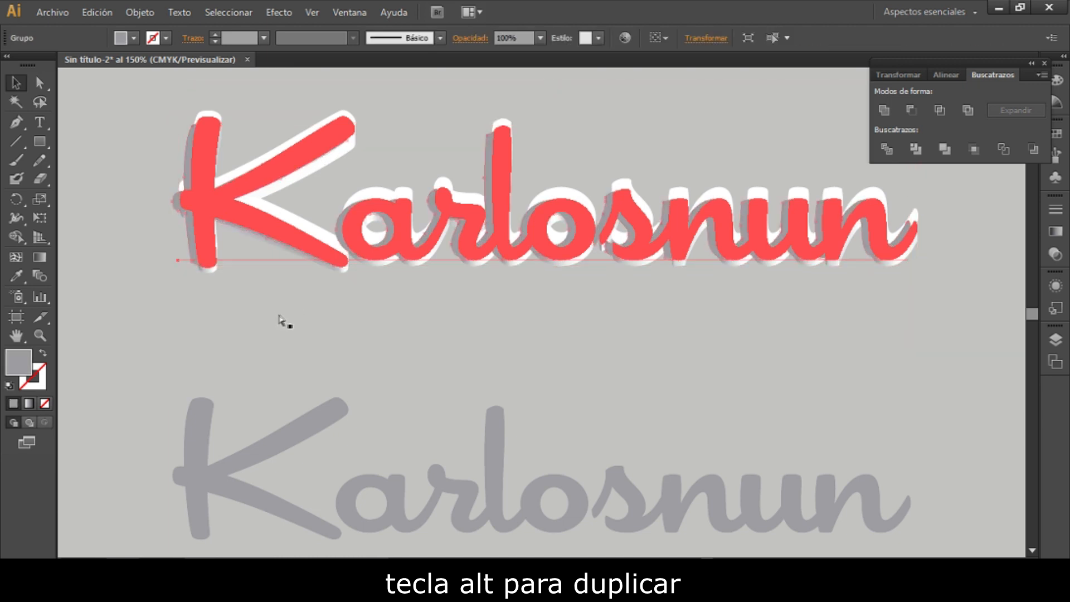
- Reselect the upper gray lettering and nudge it up and right until it covers the 3D text's front face
right_click(195, 177)
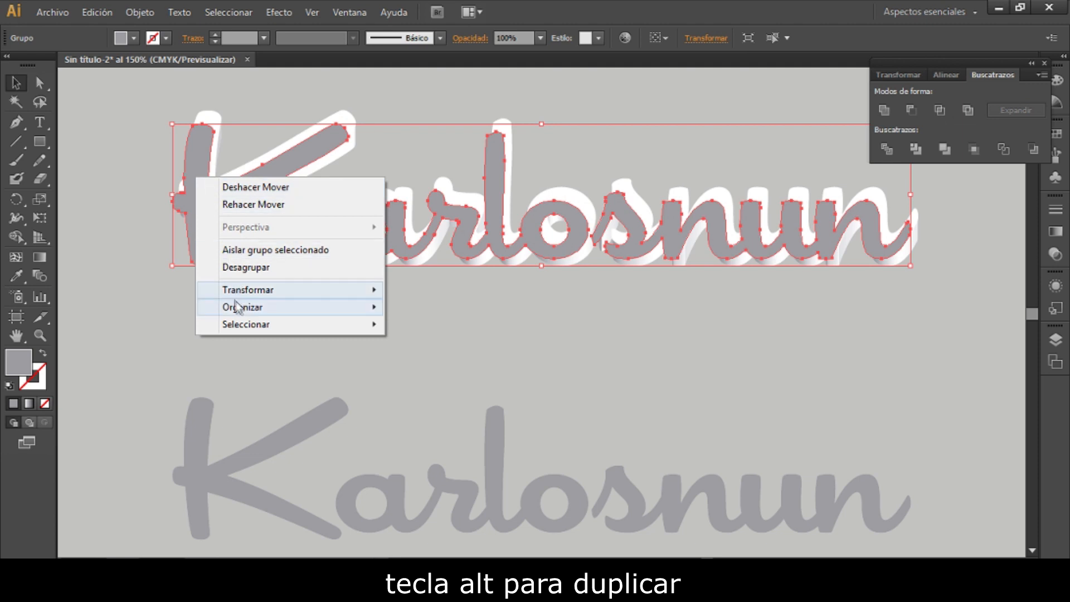
mouse_move(266, 310)
click(394, 312)
click(374, 329)
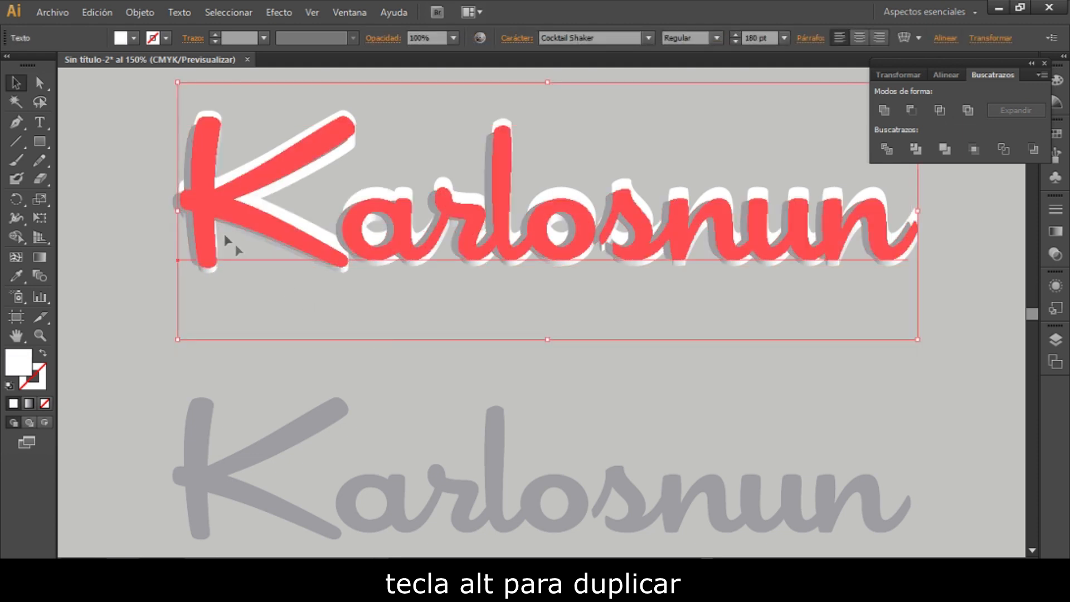
click(199, 203)
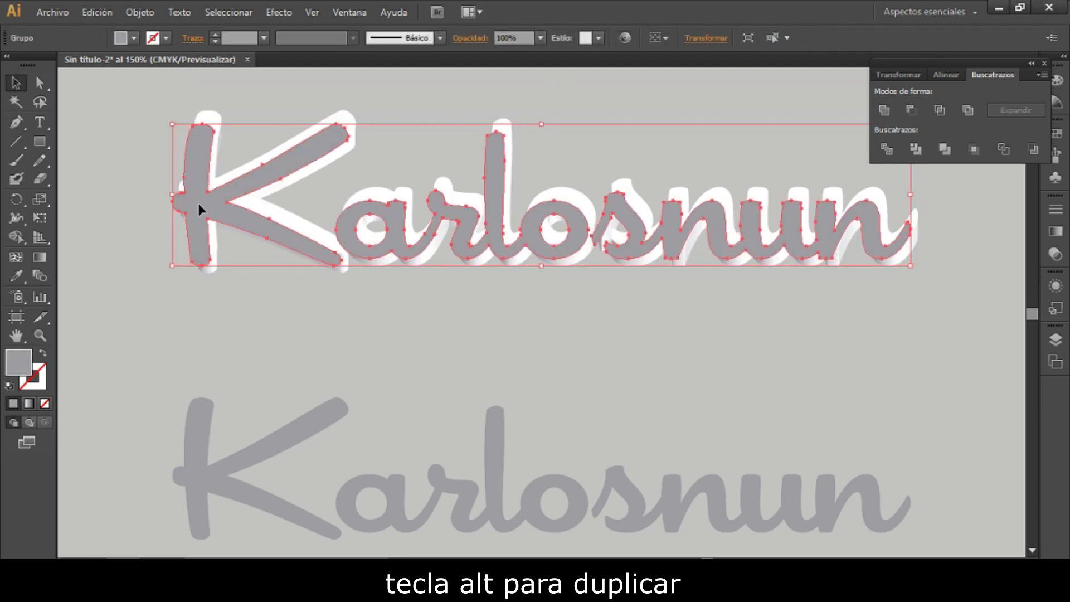
key(alt+Up)
key(alt+Up)
key(alt+Up)
key(alt+Up)
key(alt+Up)
key(alt+Up)
key(alt+Up)
key(alt+Up)
key(alt+Up)
key(alt+Up)
key(alt+Up)
key(alt+Up)
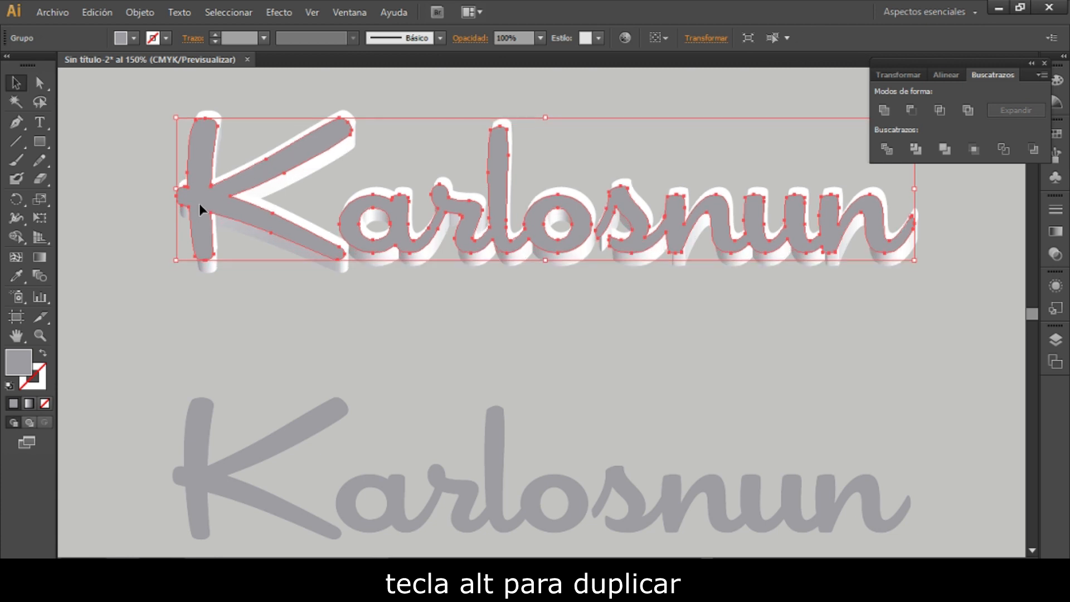
key(alt+Up)
key(alt+Up)
key(alt+Up)
key(alt+Up)
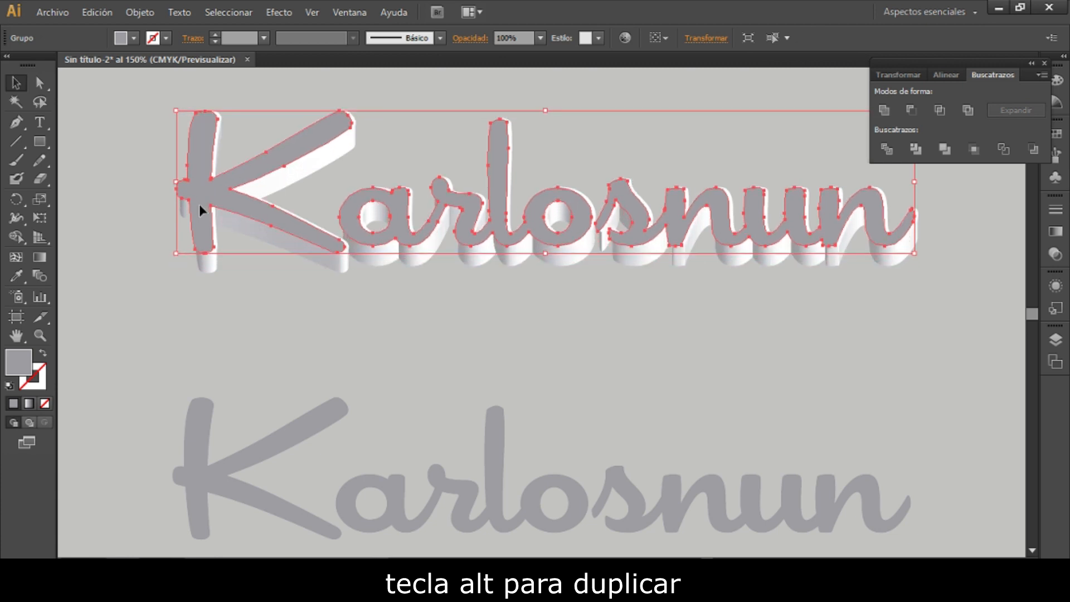
click(240, 303)
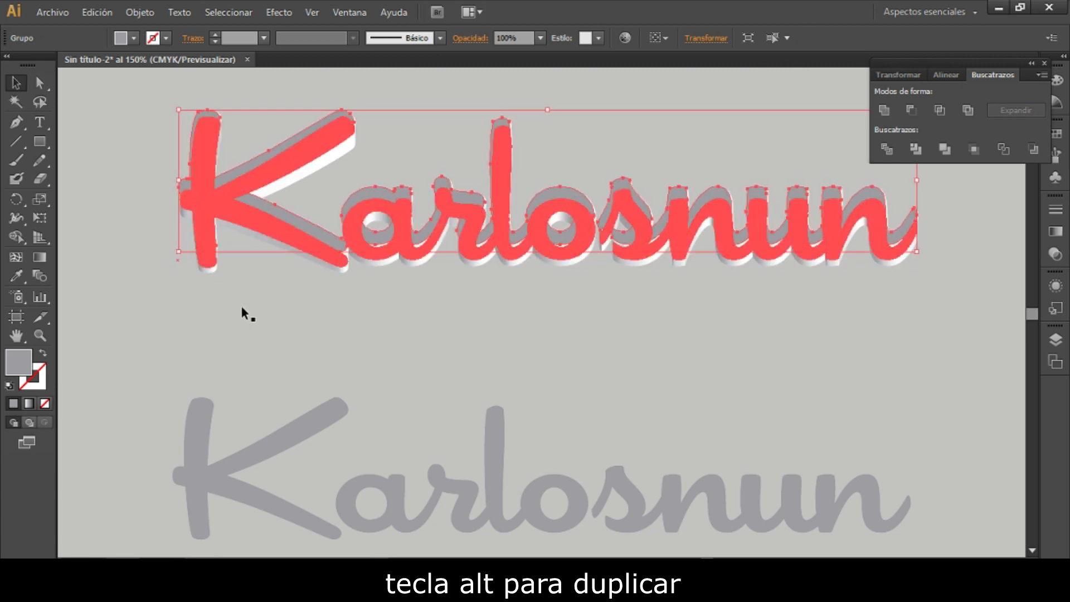
click(389, 411)
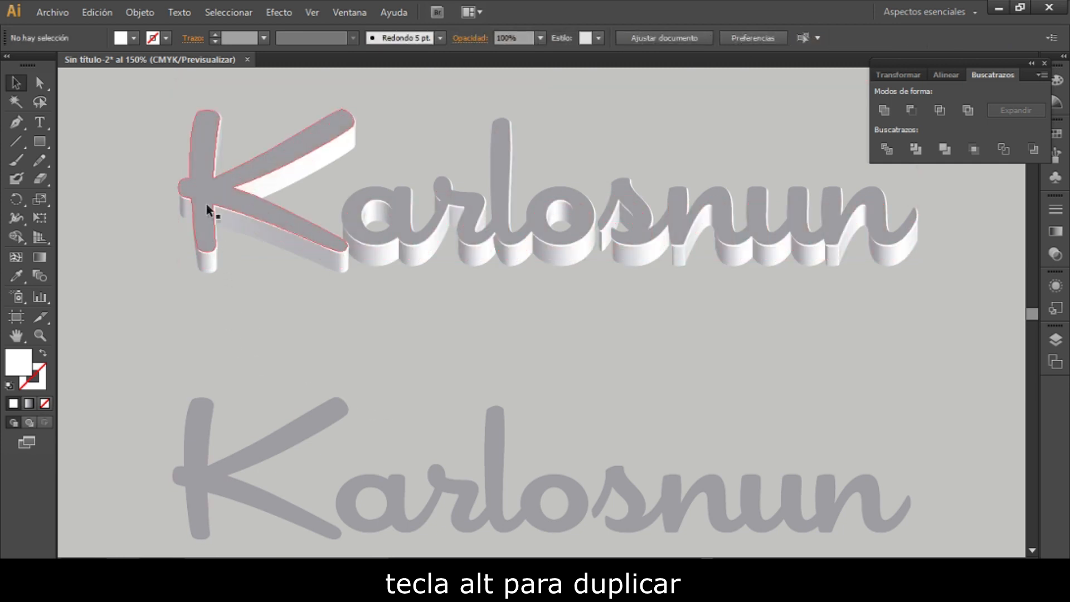
click(199, 187)
click(273, 356)
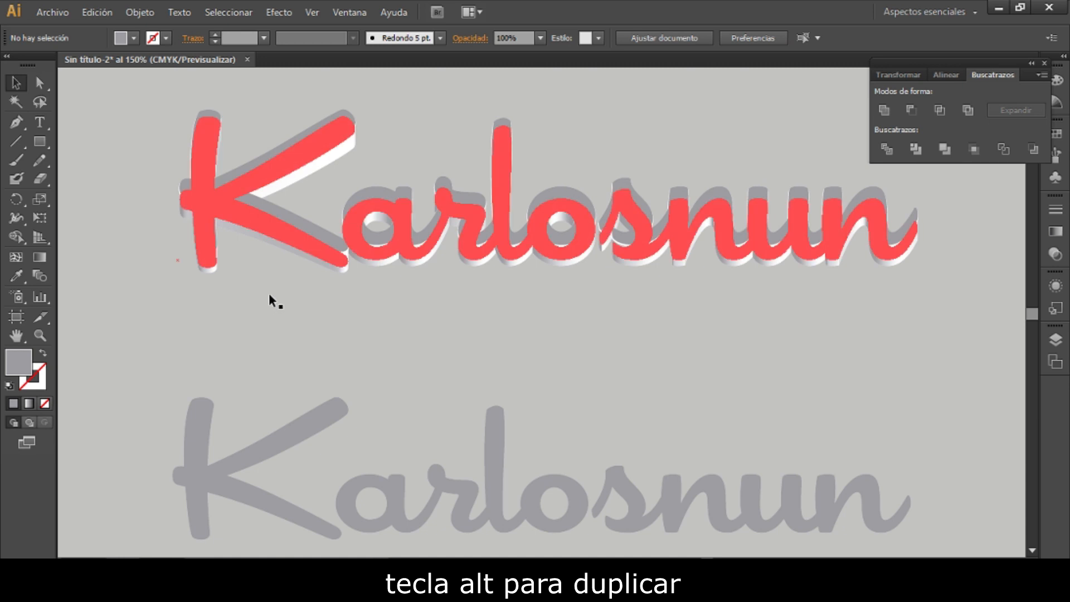
- Move the upper gray lettering down off the front face and set the white lettering's stroke to 2 pt
drag(241, 224, 267, 169)
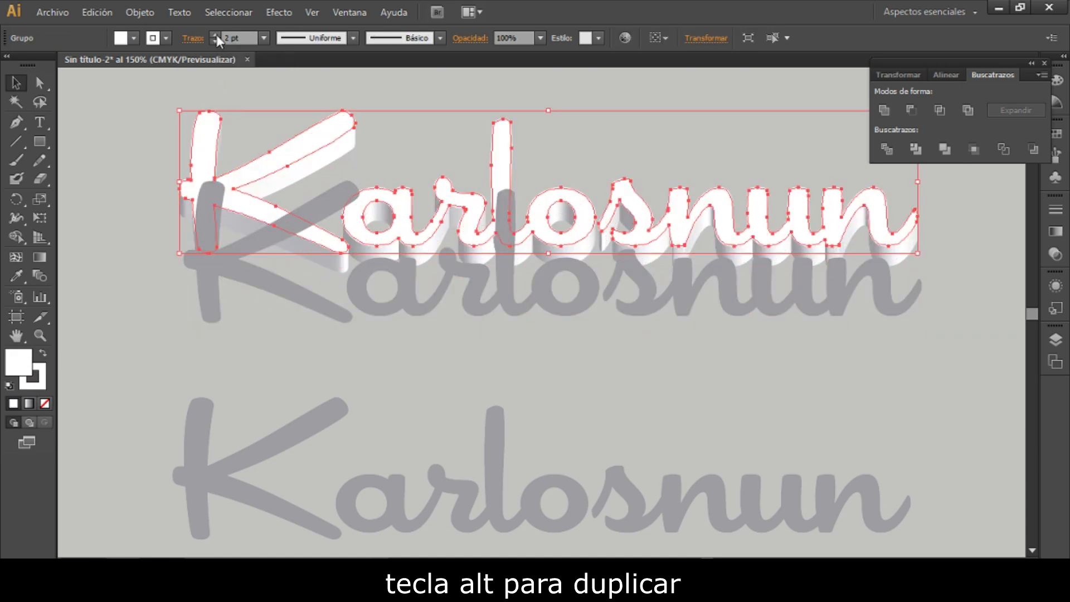
click(270, 359)
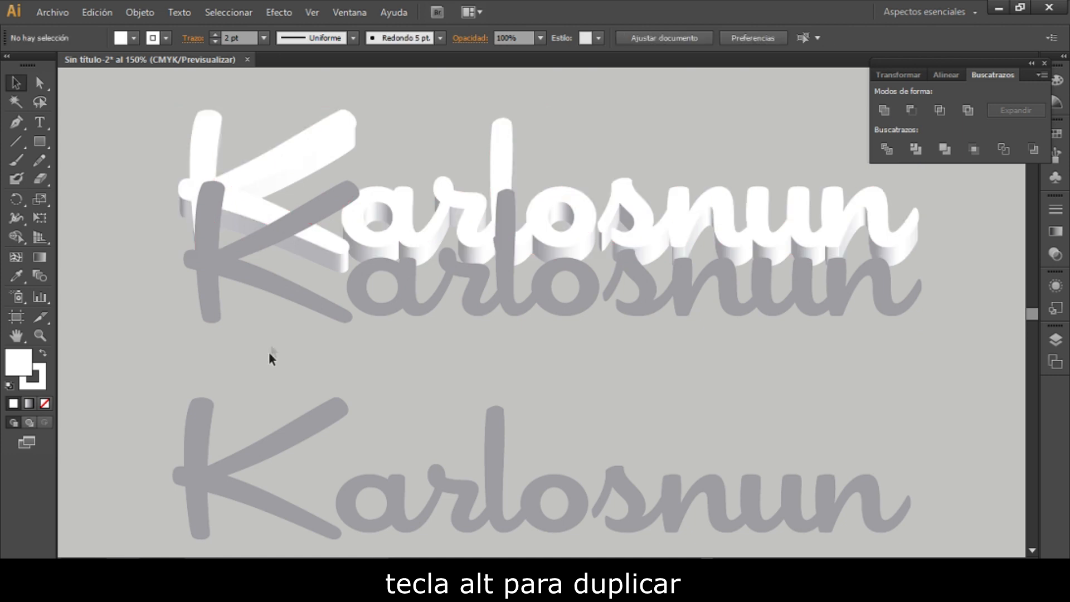
- Nudge the upper gray lettering up and left until it lines up inside the white-stroked front face
click(291, 296)
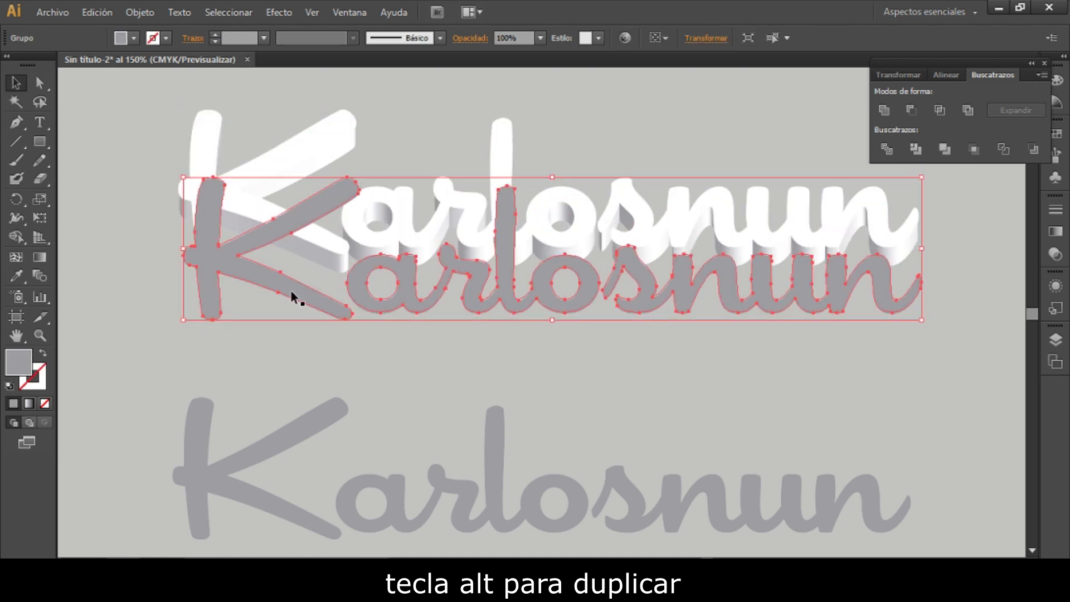
key(ctrl+z)
click(273, 345)
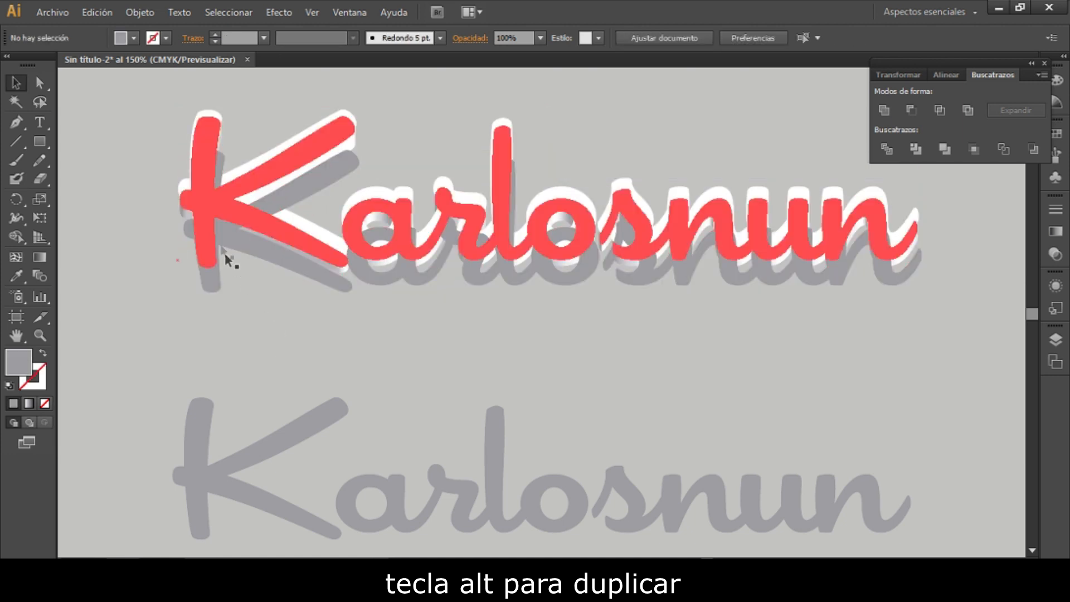
click(206, 212)
key(Up)
key(Up)
key(Up)
key(Up)
key(Up)
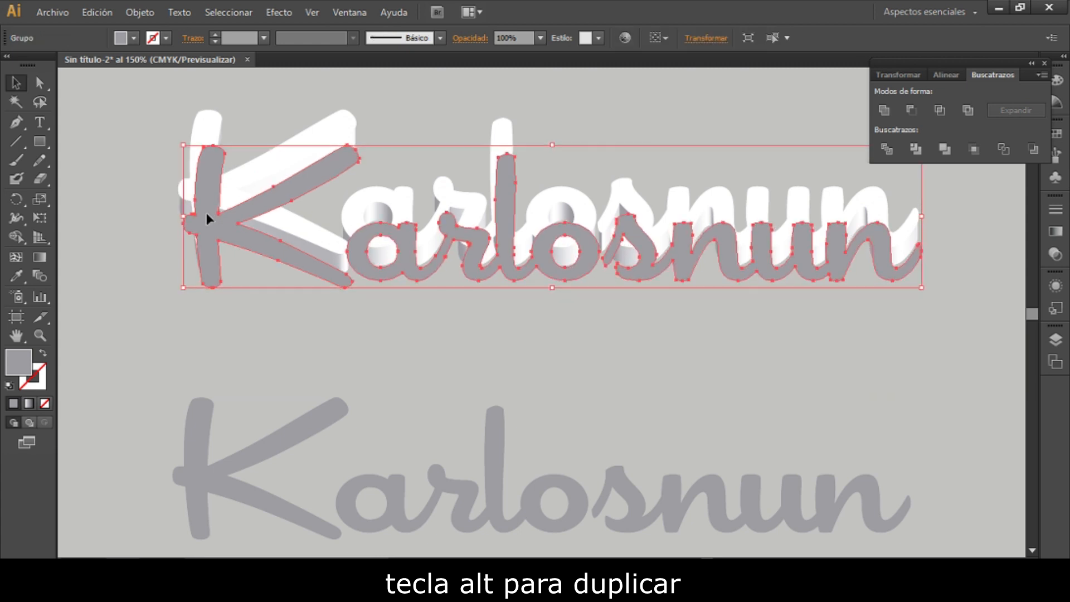
key(Up)
key(Up)
key(Up)
key(Up)
key(Up)
key(Up)
key(Up)
key(Up)
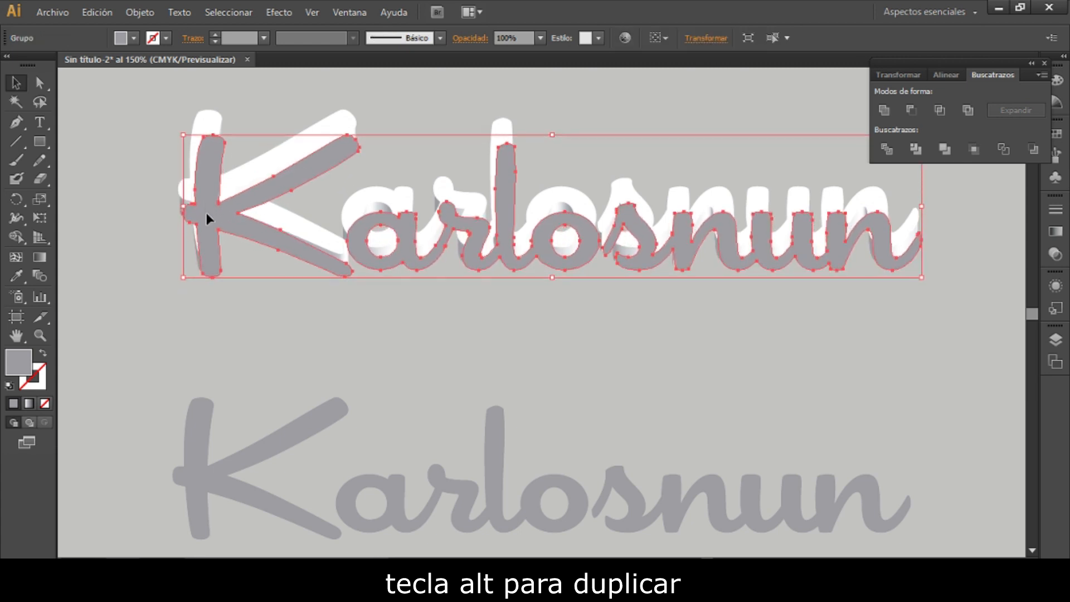
key(alt+Up)
key(alt+Up)
key(alt+Up)
key(alt+Up)
key(alt+Up)
key(alt+Up)
key(alt+Up)
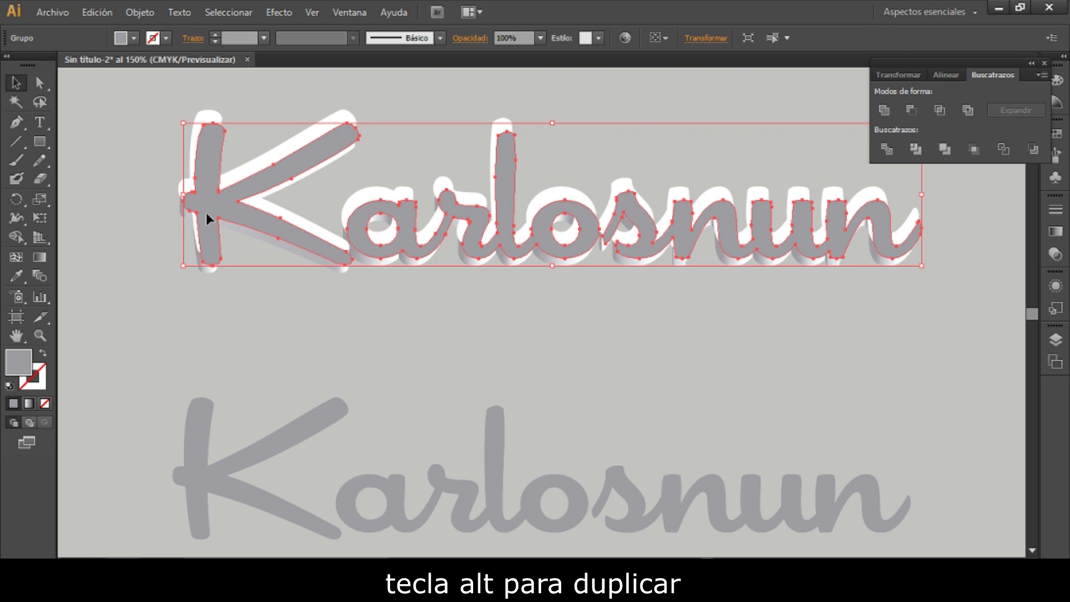
key(alt+Up)
key(alt+Up)
key(alt+Up)
key(alt+Up)
key(alt+Up)
key(alt+Up)
key(alt+Up)
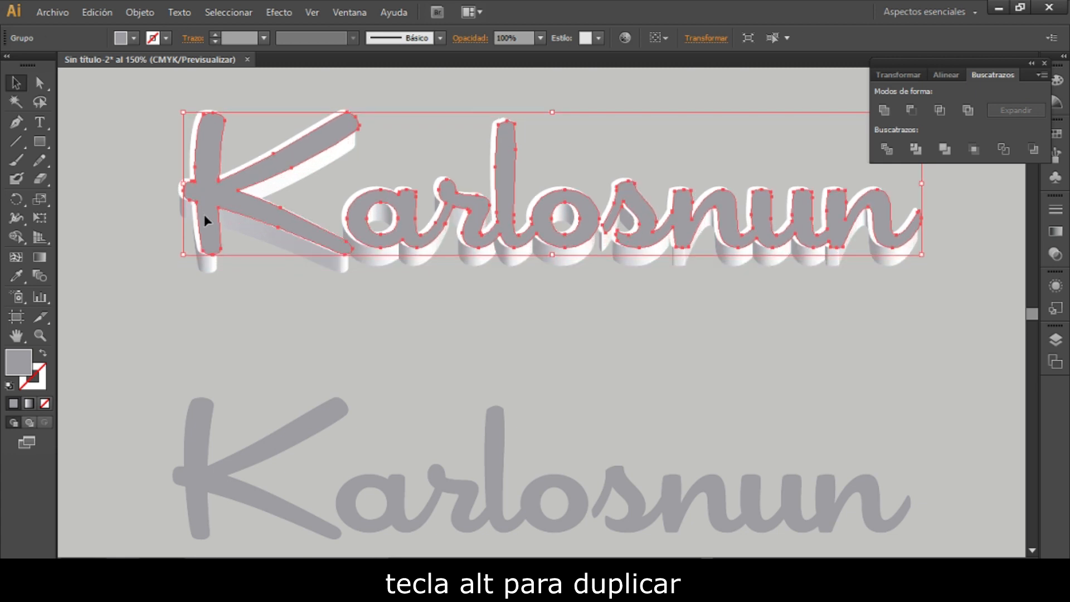
key(alt+Left)
key(alt+Left)
key(alt+Left)
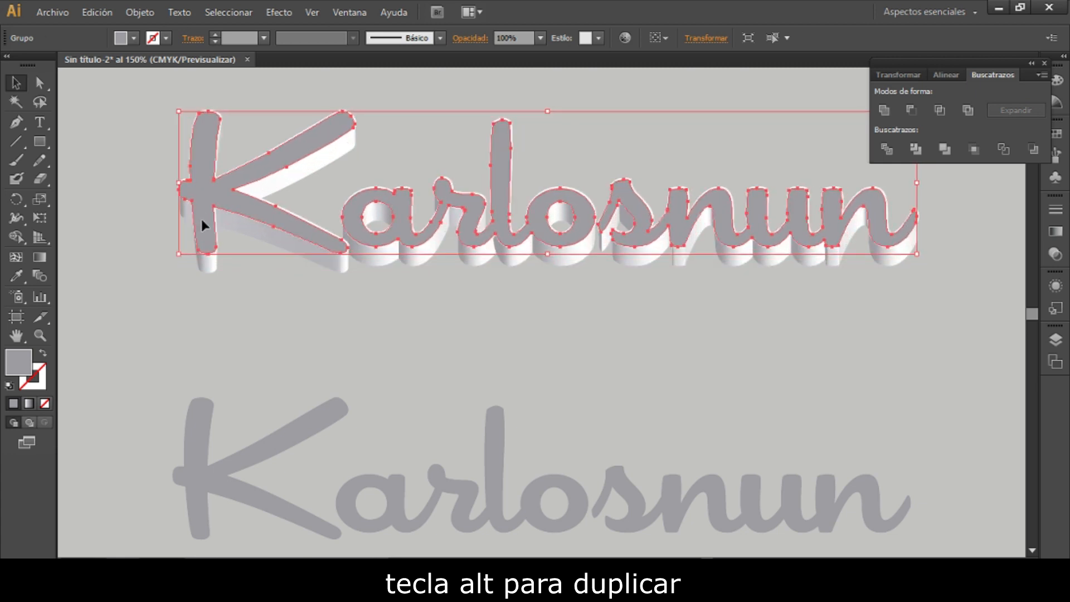
- Send the 3D text to the back, behind the flat lettering layers
click(290, 324)
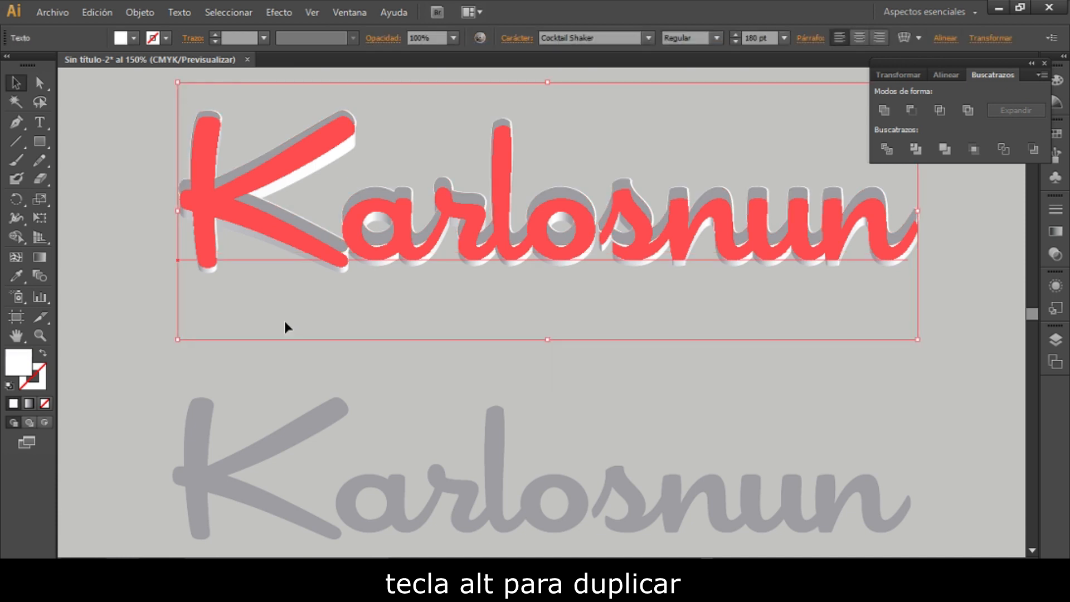
key(ctrl+shift+bracketleft)
click(159, 360)
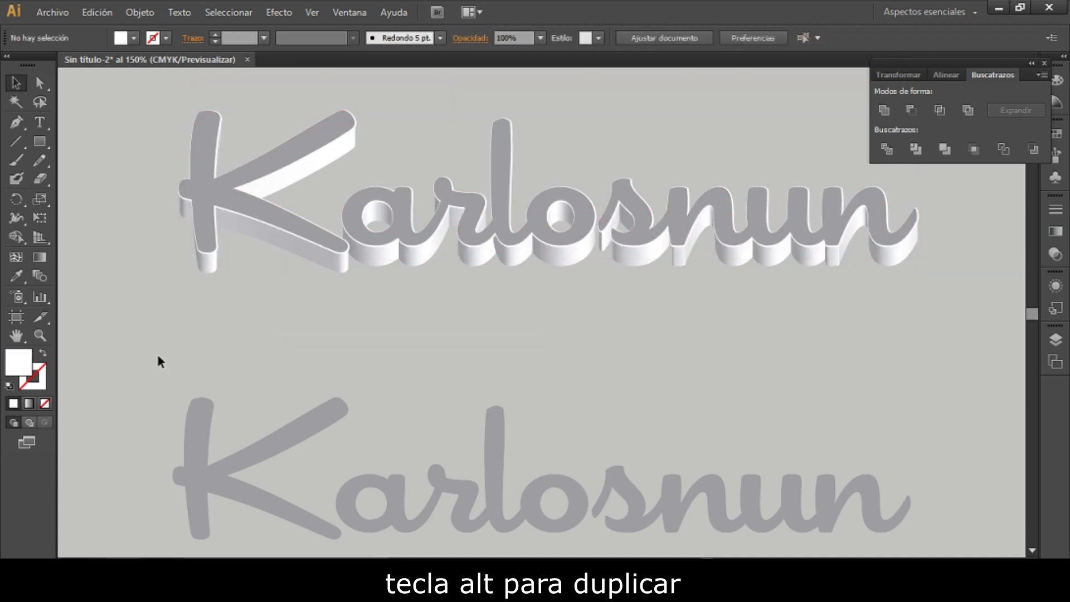
- Apply a linear gradient fill to the upper gray lettering and set its start stop to 53.33% black
click(197, 199)
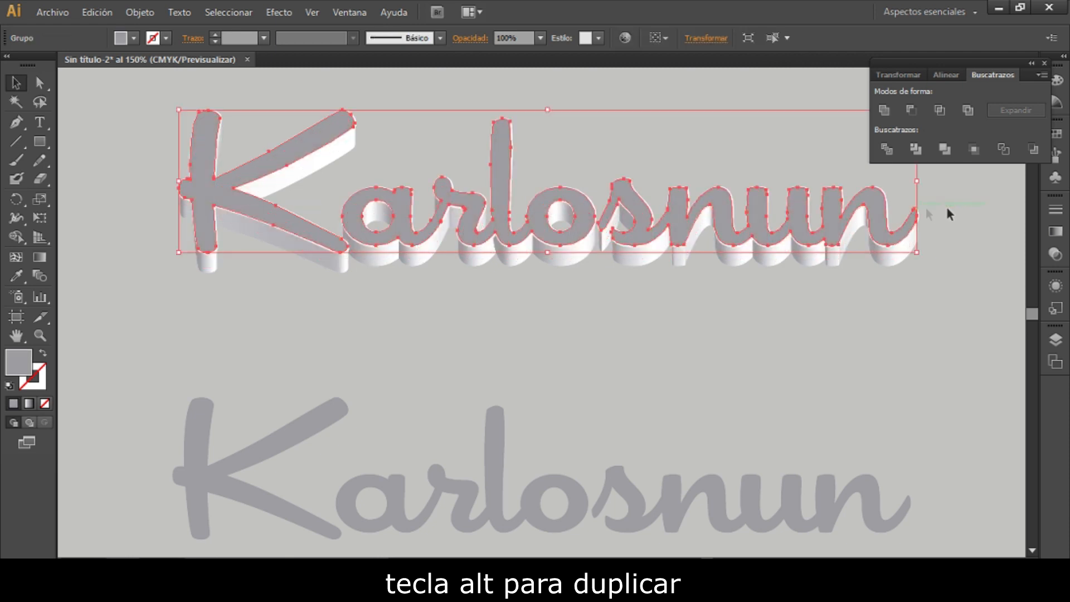
click(1055, 235)
click(914, 309)
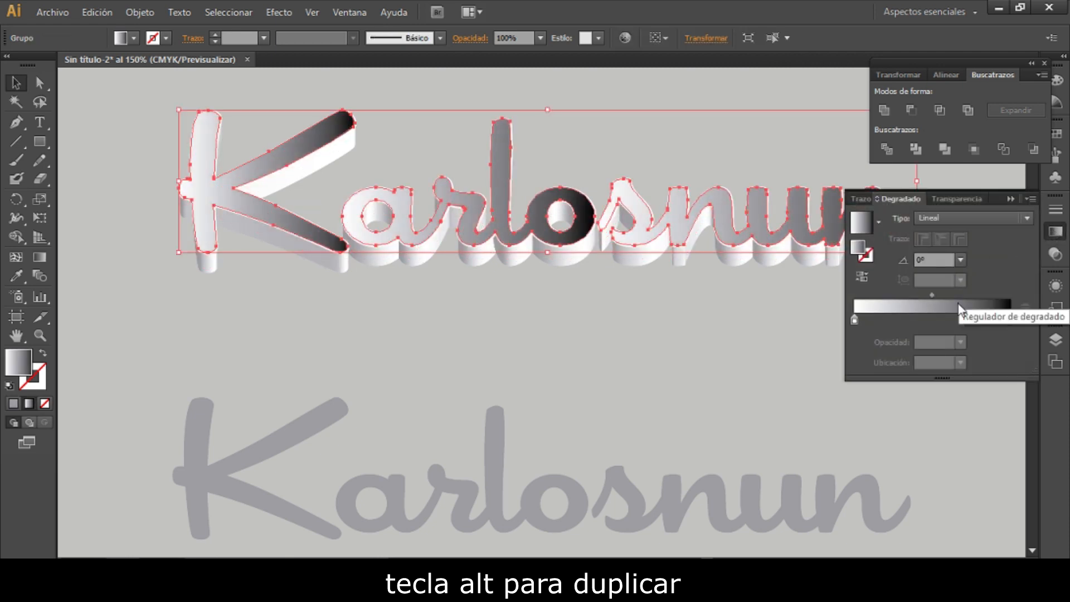
double_click(856, 320)
click(935, 478)
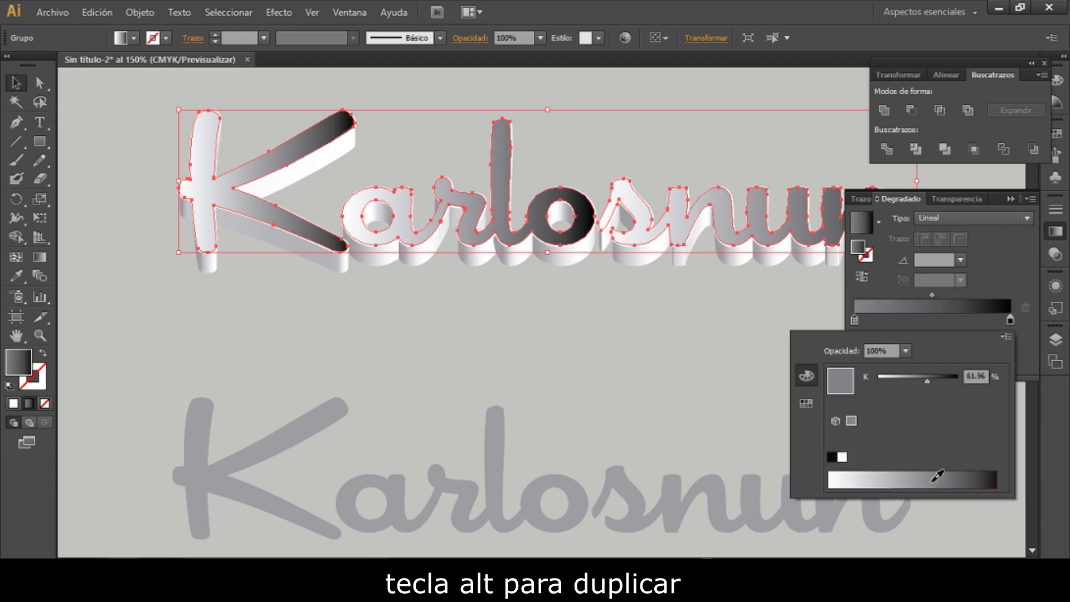
click(923, 478)
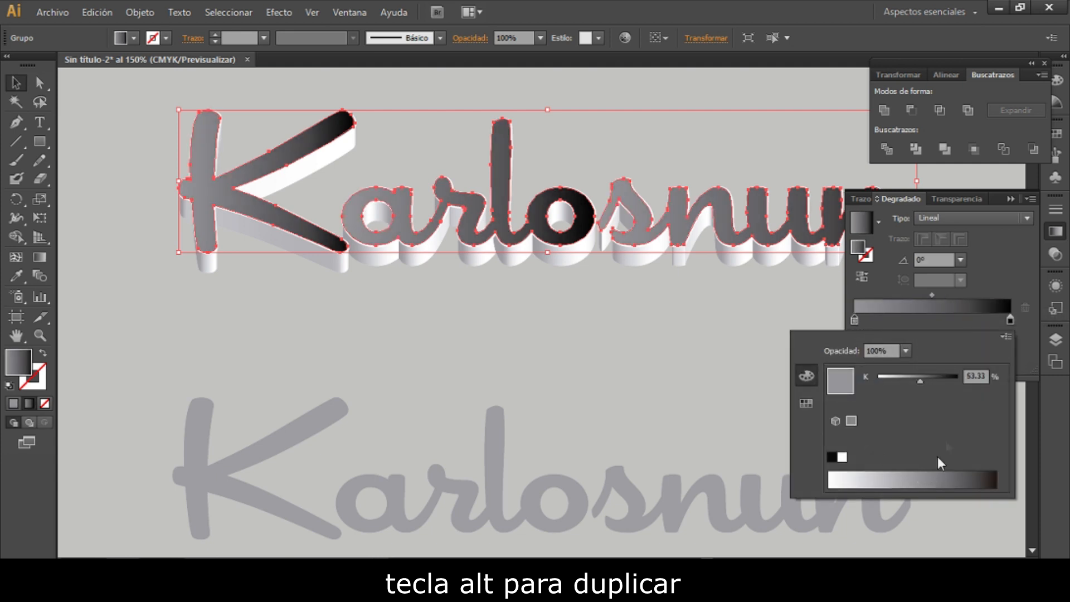
- Set the gradient's angle to 45° and its end stop to 87.84% black
click(941, 264)
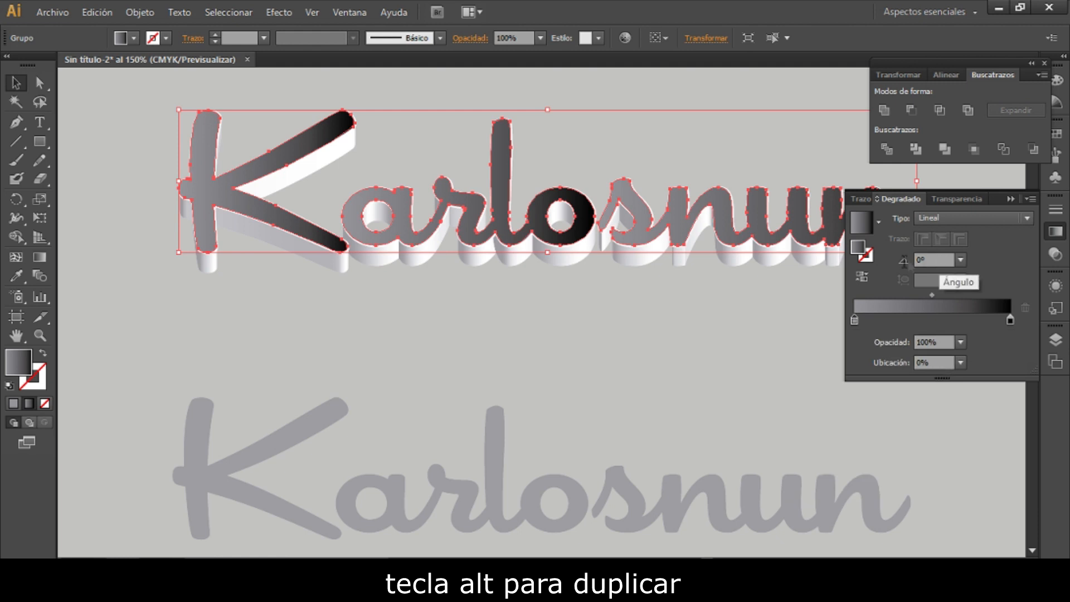
click(918, 260)
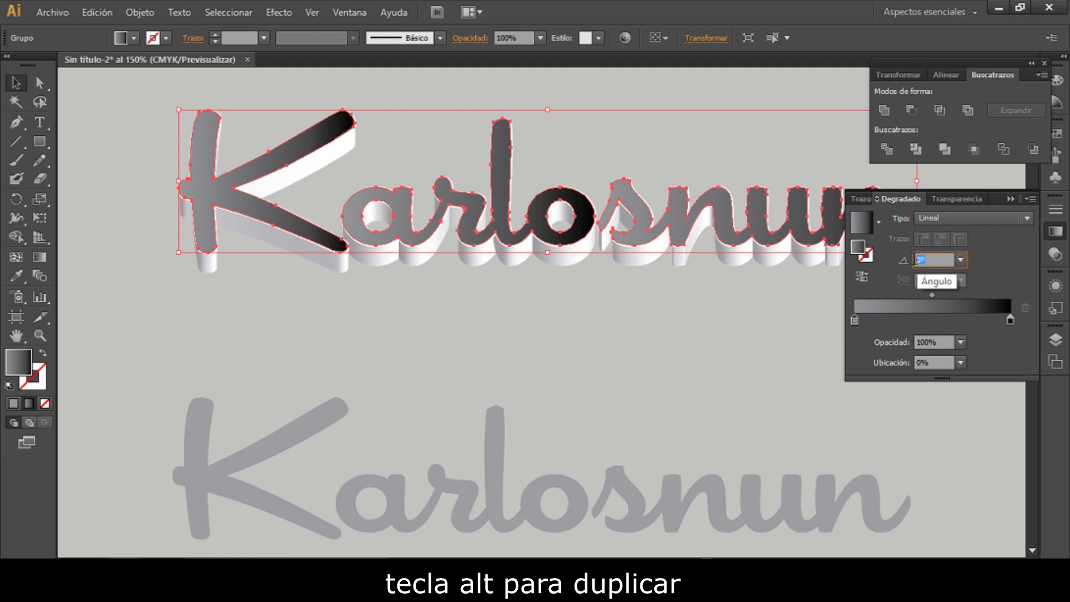
text(45)
key(Return)
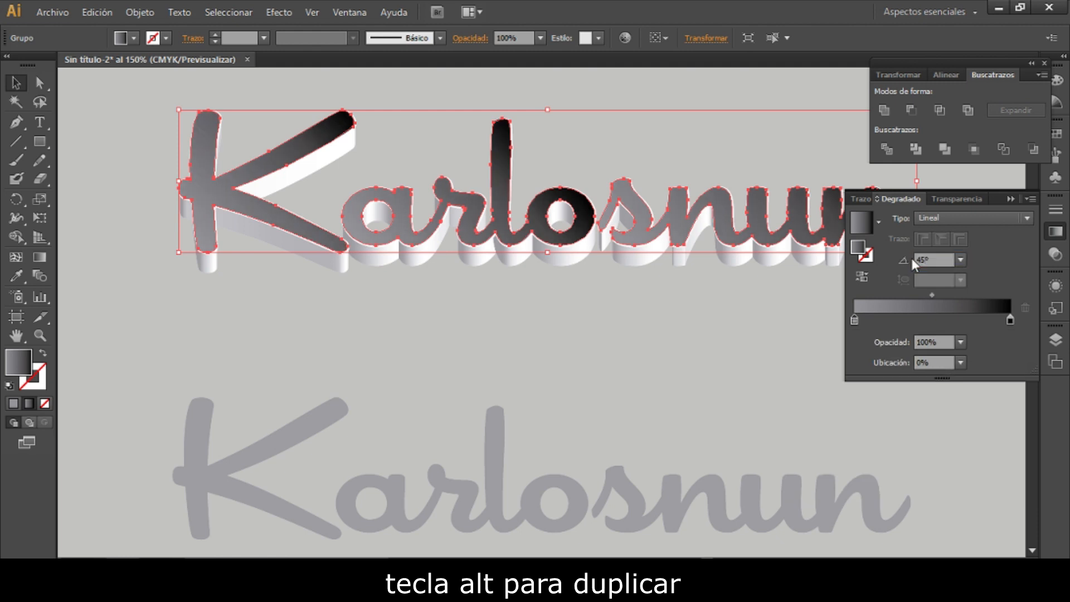
double_click(1010, 319)
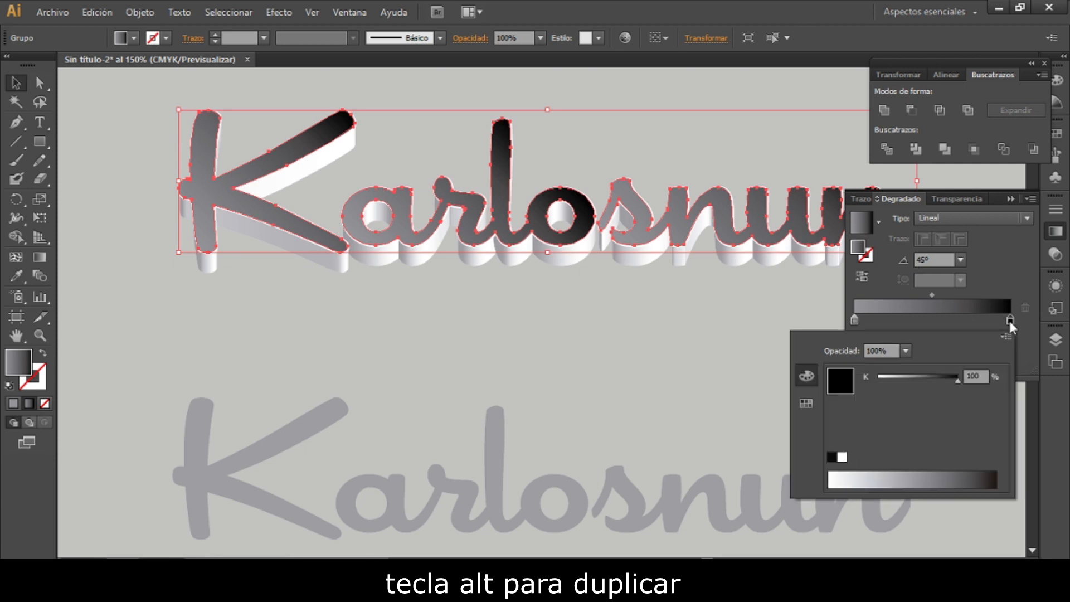
drag(946, 477, 981, 473)
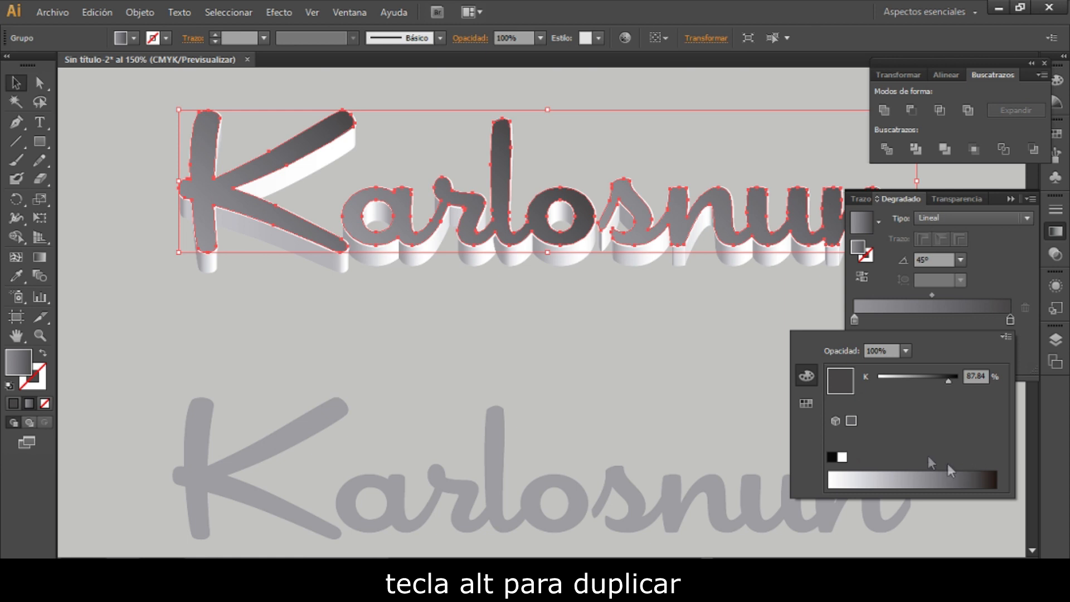
- Close the floating panels and move the lower flat gray lettering up to just below the 3D lettering
click(609, 385)
click(1045, 63)
click(1056, 231)
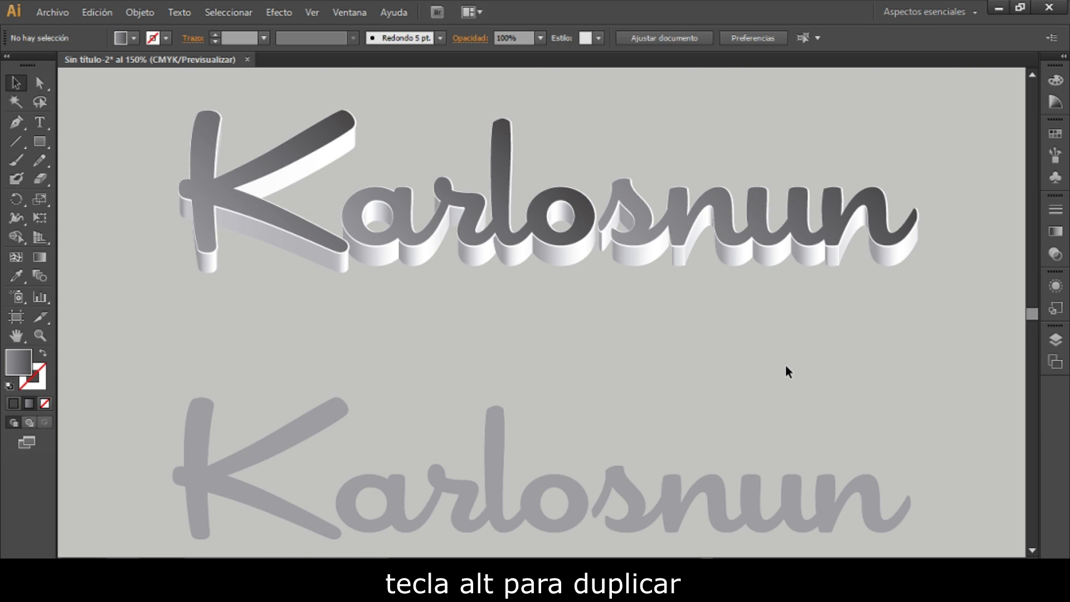
drag(873, 514, 875, 397)
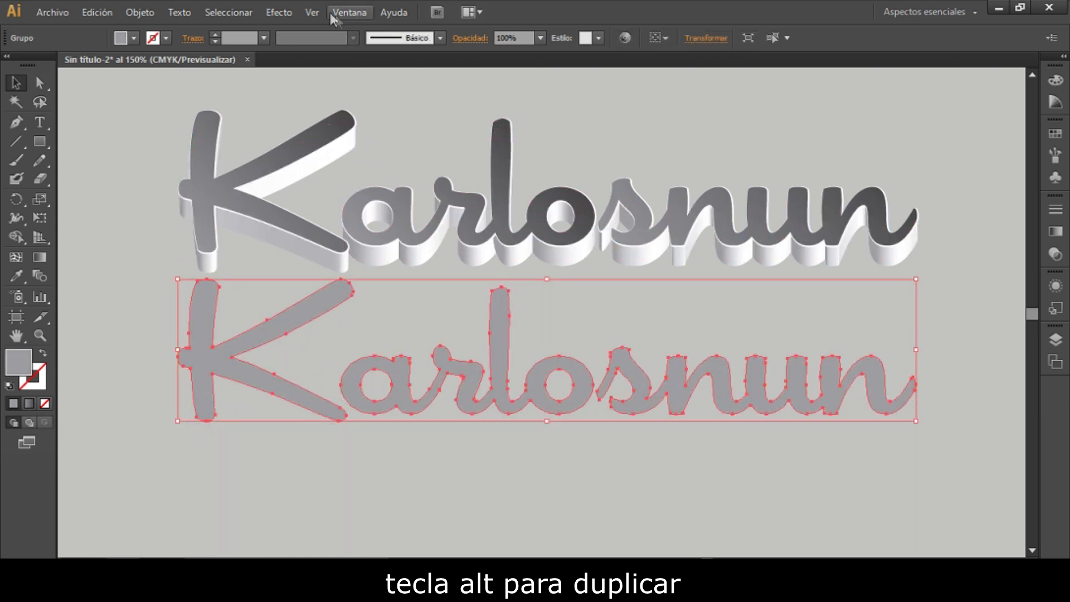
- Start a Drop Shadow effect on the lower gray lettering and turn on its preview
click(279, 11)
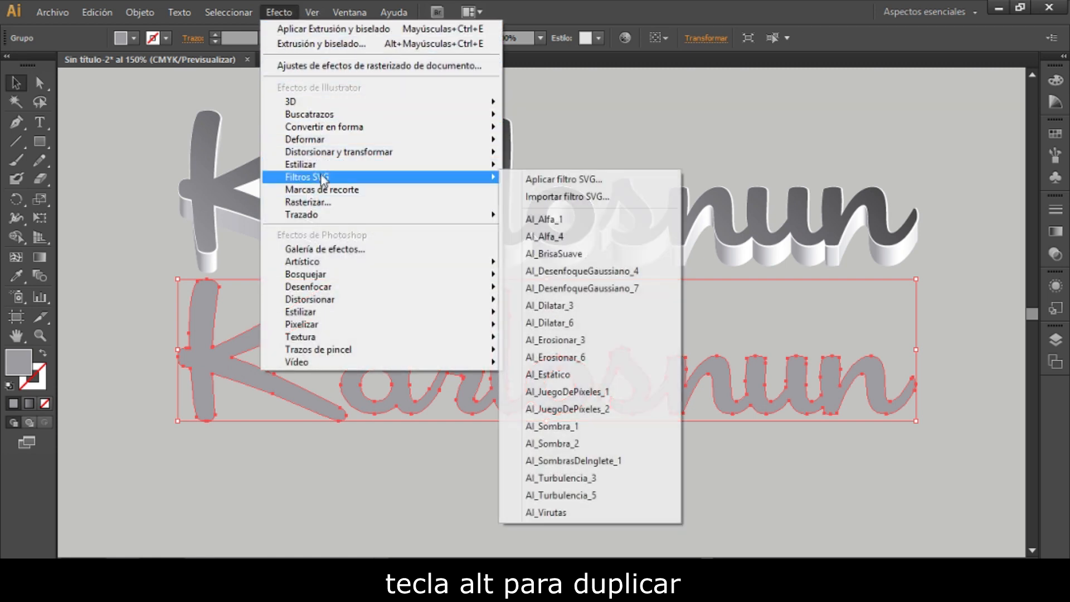
mouse_move(334, 165)
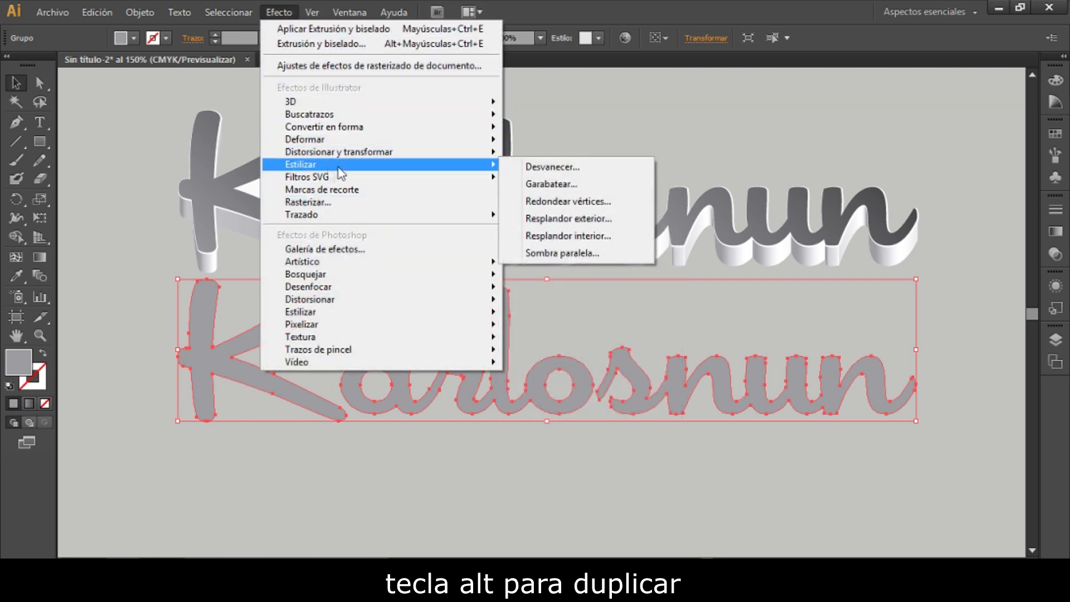
click(583, 254)
drag(538, 171, 723, 135)
click(598, 331)
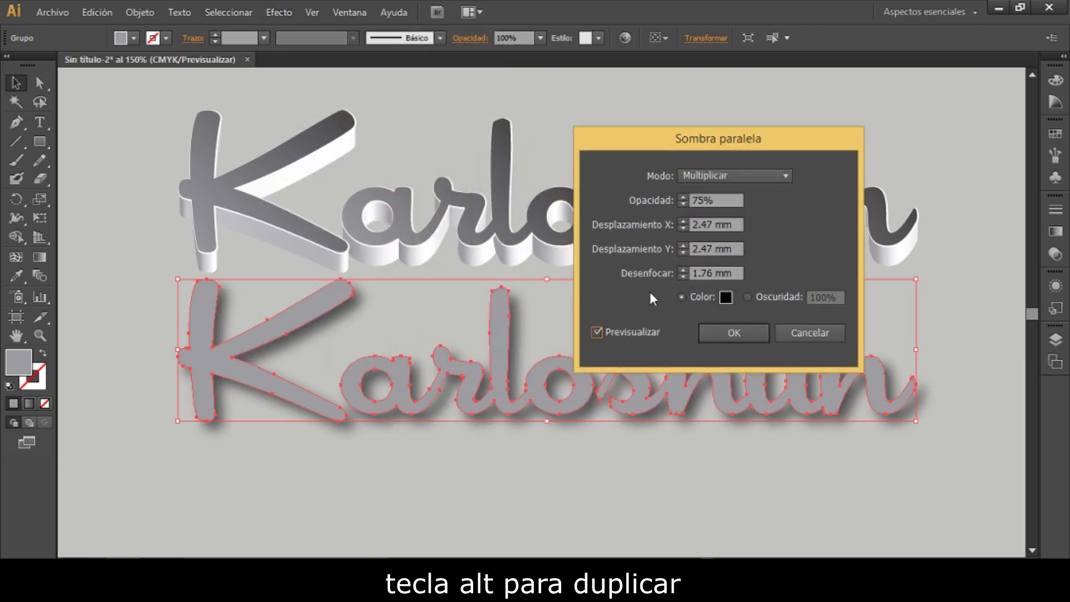
- Set the drop shadow's X and Y offsets to 3 mm and its blur to 1 mm, and apply it
click(686, 223)
text(3)
click(683, 243)
text(3)
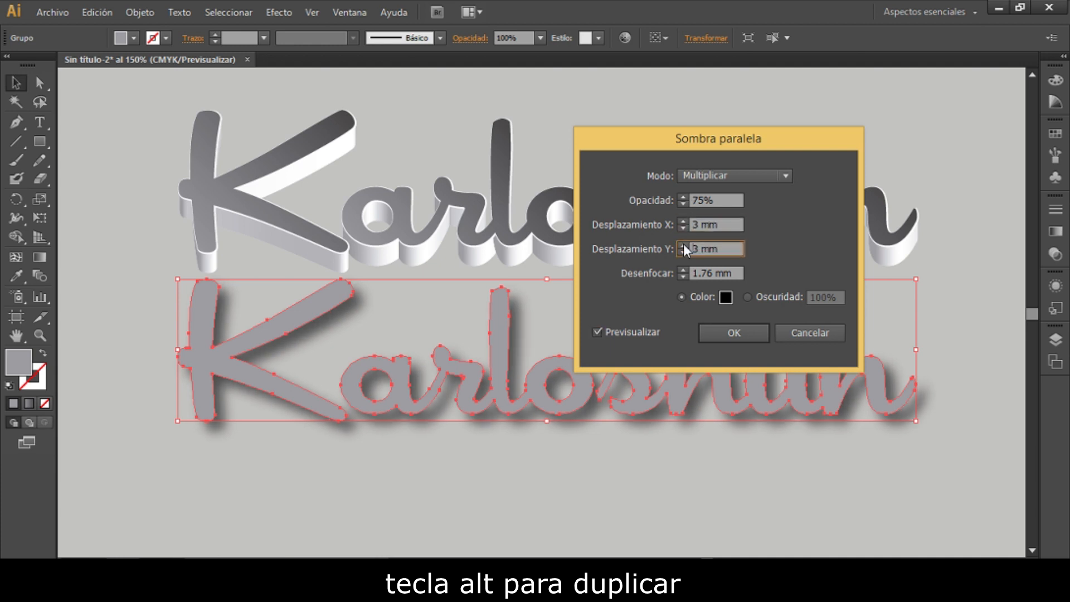
click(683, 270)
text(2)
click(683, 275)
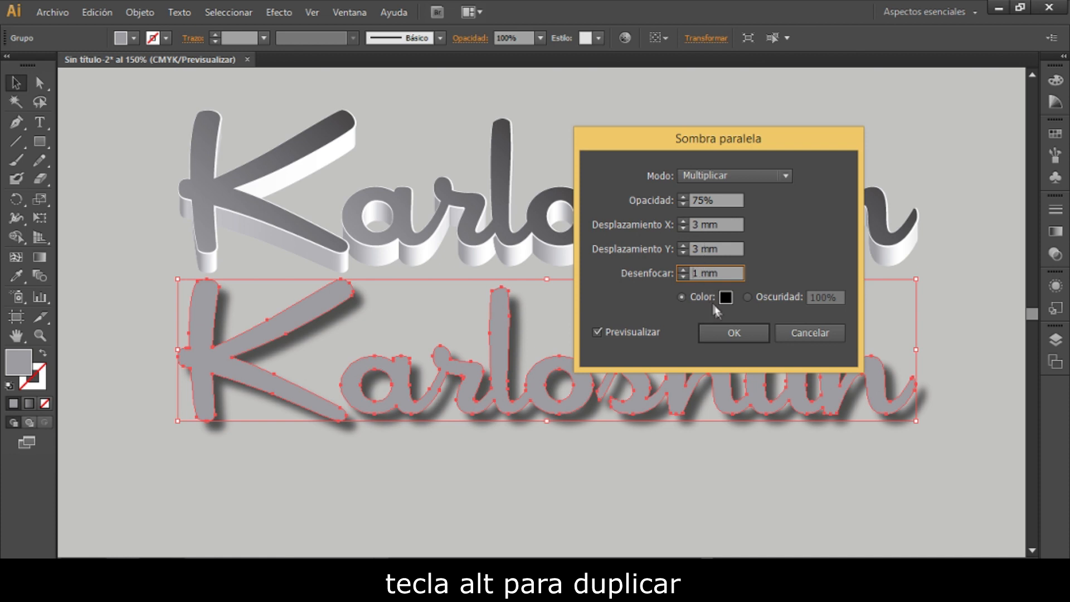
click(735, 333)
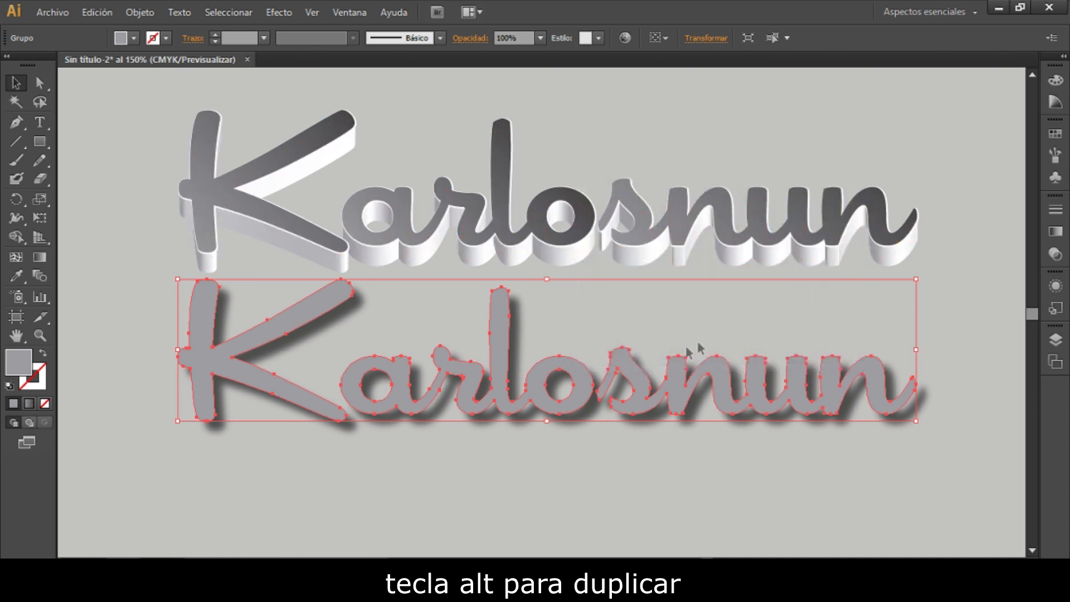
- Expand the appearance of the shadowed lower lettering and ungroup the result
click(417, 451)
click(394, 409)
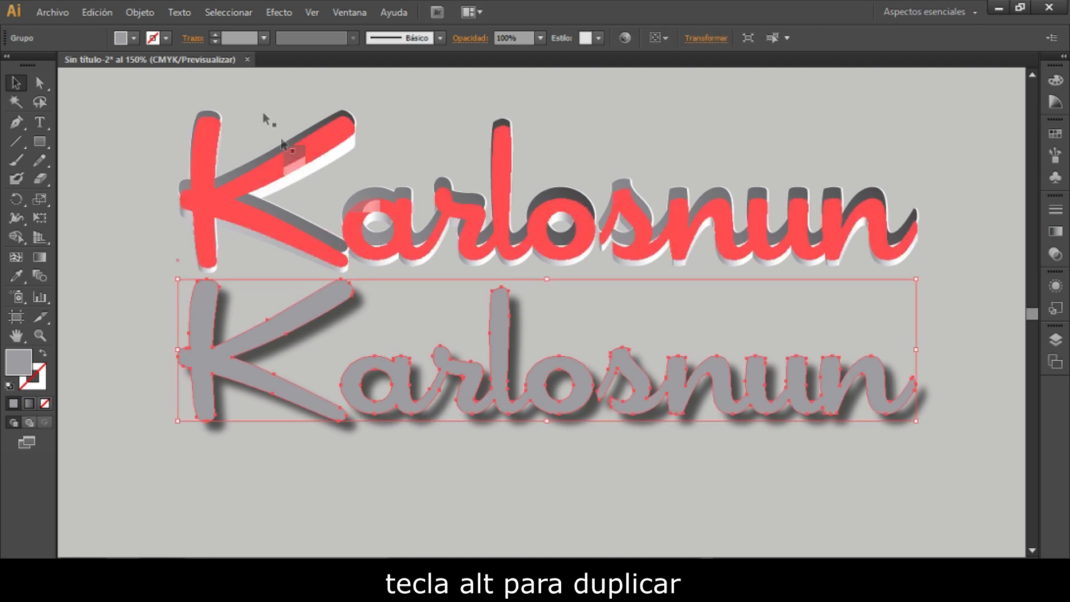
click(140, 12)
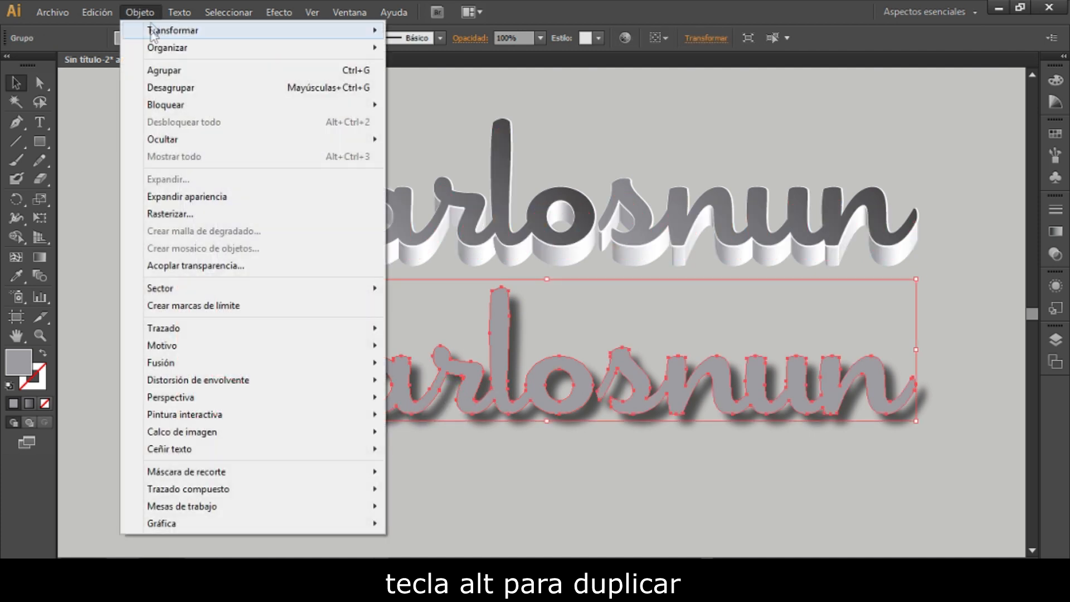
click(177, 197)
right_click(198, 334)
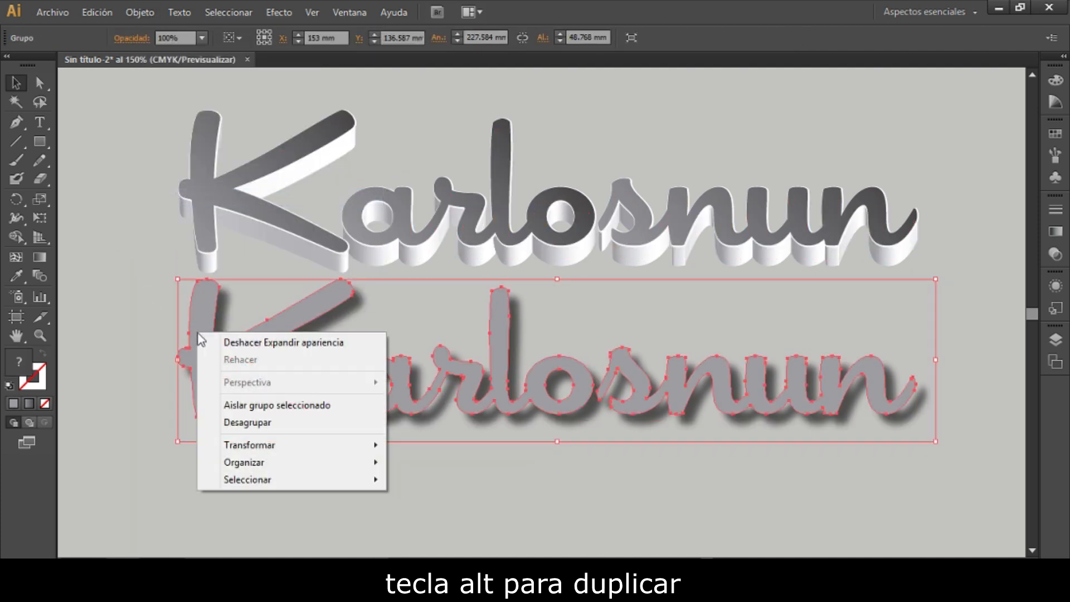
click(240, 422)
- Delete the flat gray lettering on top of the expanded shadow, keeping only the blurred shadow image
click(284, 454)
click(300, 399)
key(Delete)
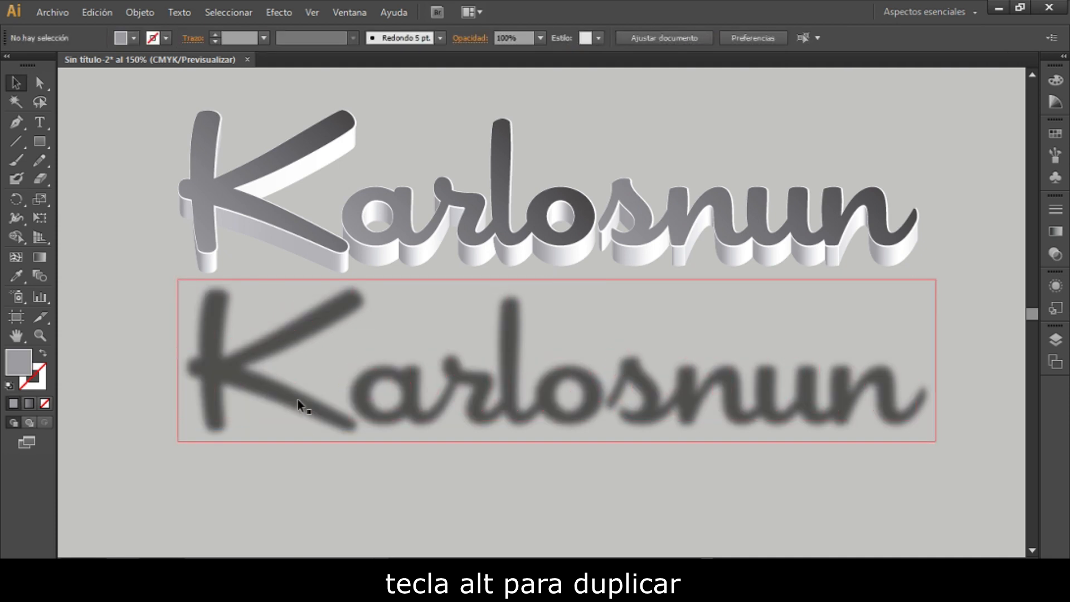
- Send the blurred shadow image to the back, behind the 3D lettering
right_click(301, 399)
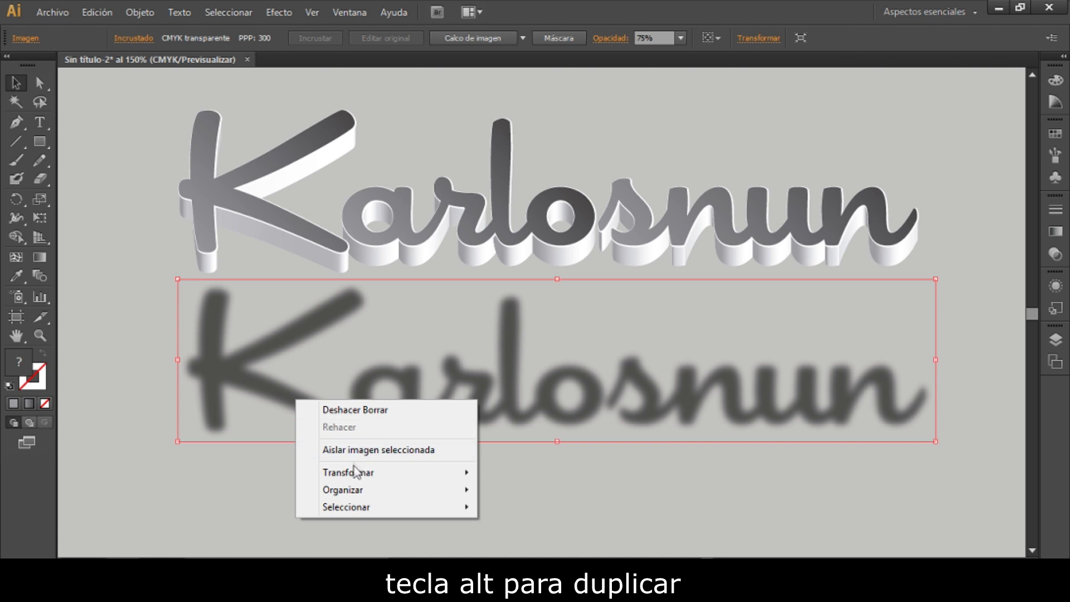
mouse_move(393, 495)
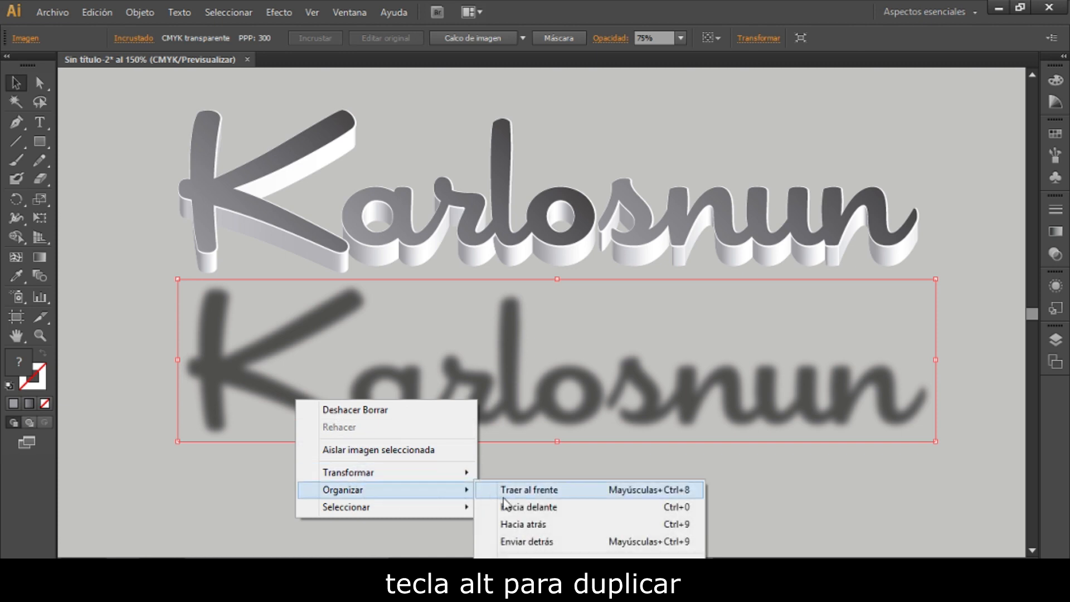
click(513, 542)
click(488, 470)
click(507, 415)
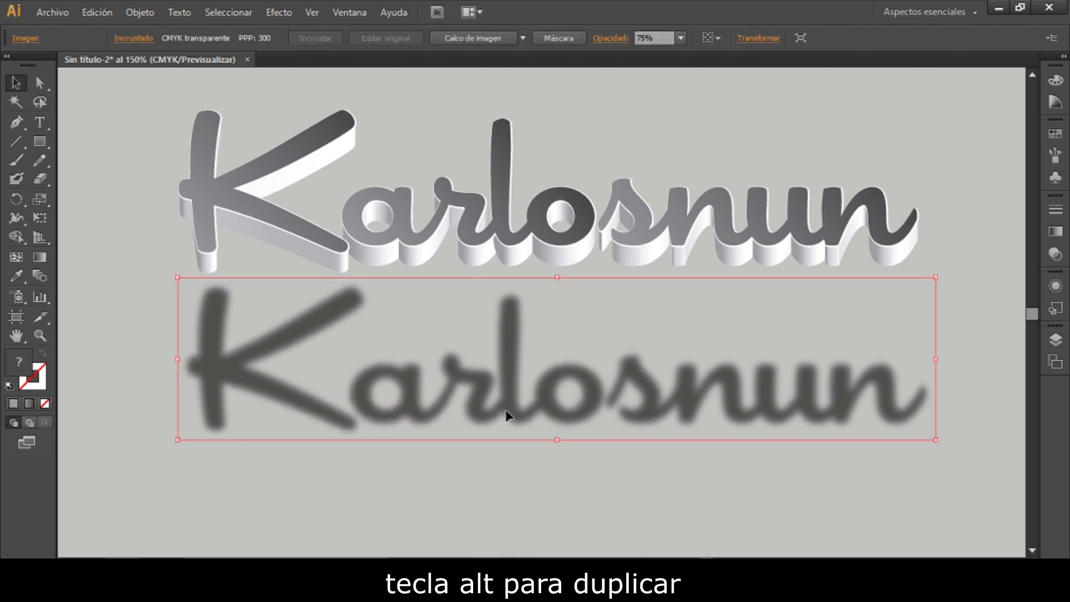
- Nudge the shadow image up until it sits directly behind the 3D lettering with only its soft edges showing
key(shift+Up)
key(shift+Up)
key(shift+Up)
key(shift+Up)
key(shift+Up)
key(shift+Up)
key(shift+Up)
key(shift+Up)
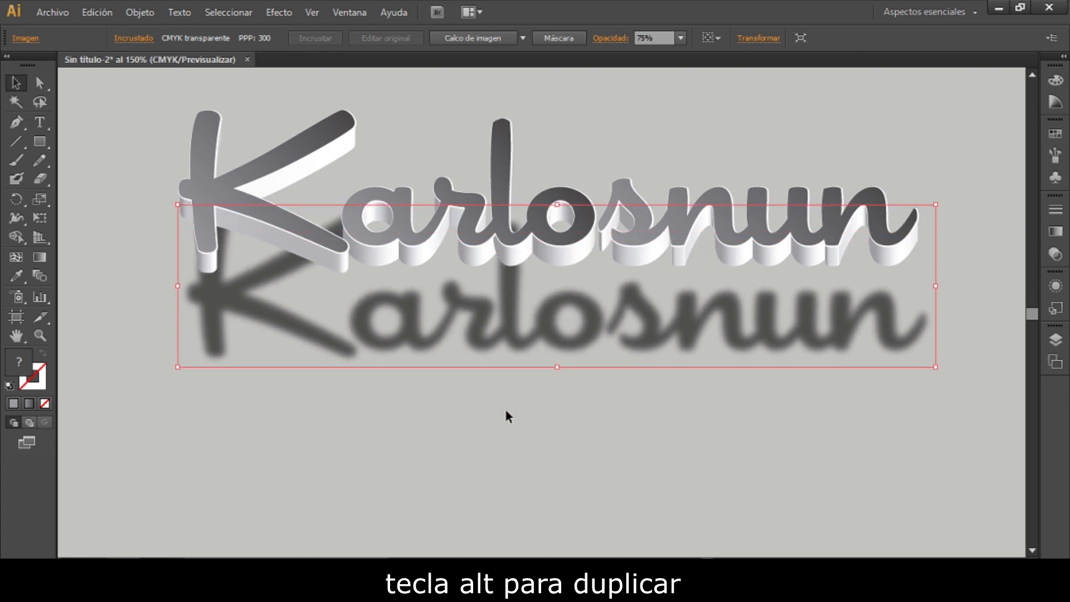
key(shift+Up)
key(shift+Up)
key(shift+Up)
key(Up)
key(Up)
key(Up)
key(Up)
key(Up)
key(Up)
key(Up)
key(Up)
key(Up)
key(Up)
key(Up)
key(Up)
key(Up)
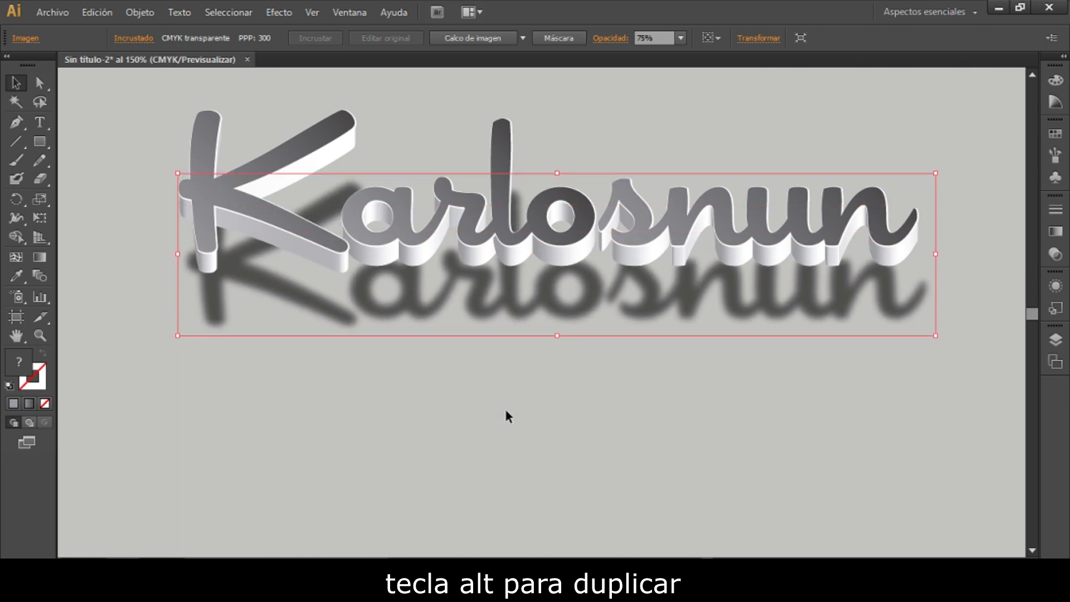
key(shift+Up)
key(Up)
key(Up)
key(Up)
key(Up)
key(Up)
key(Up)
key(Up)
key(Up)
key(Up)
key(Up)
key(Up)
key(Up)
key(Up)
key(Up)
key(Up)
key(Up)
key(Up)
key(Up)
key(Up)
key(Up)
key(Up)
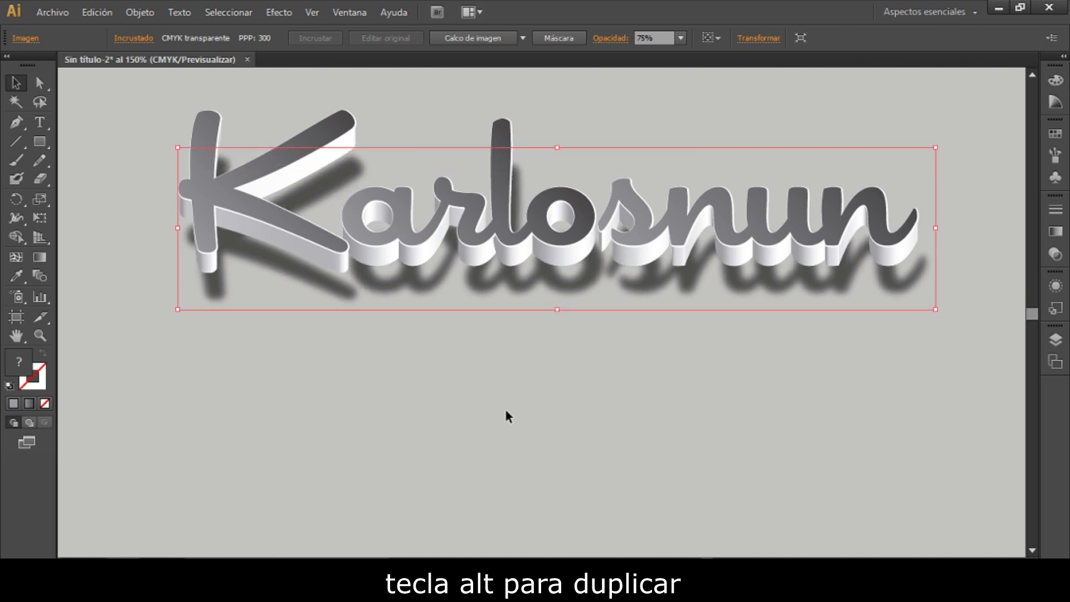
key(Up)
key(Up)
key(Up)
key(Up)
key(Up)
key(Up)
key(Up)
key(Up)
key(Up)
key(Up)
key(Up)
key(Up)
key(Up)
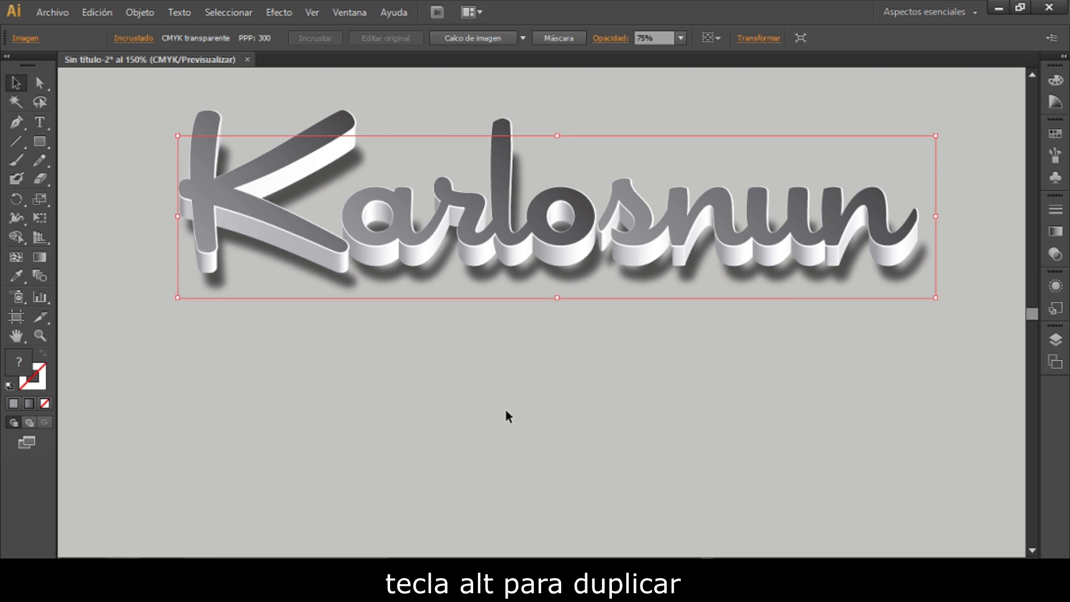
key(Up)
key(Up)
key(Up)
key(Up)
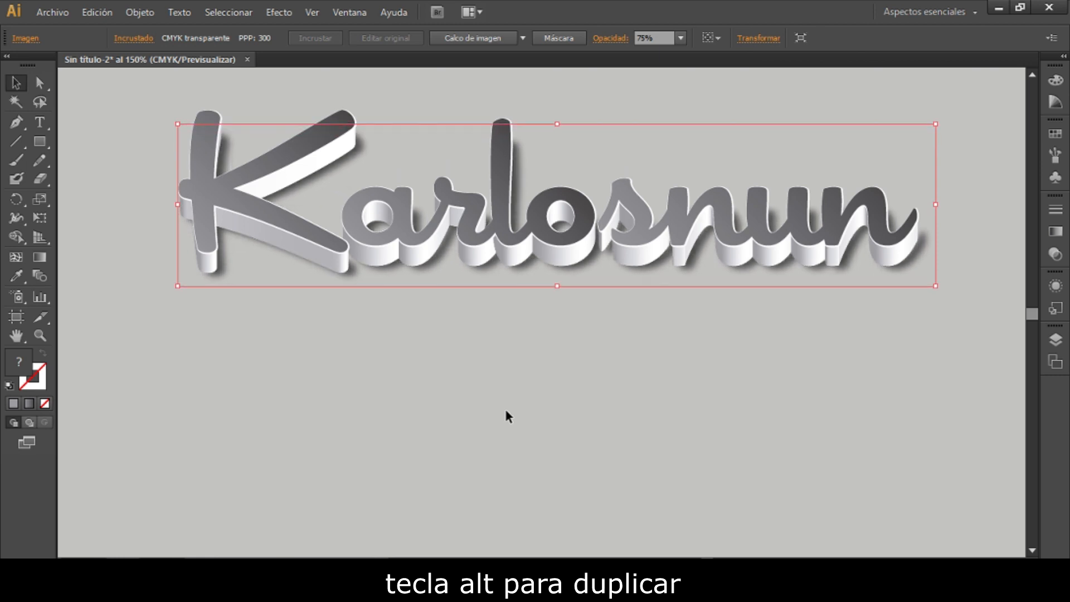
- Fine-tune the shadow's position behind the 3D lettering by nudging it left and slightly down
key(Down)
key(Down)
key(Left)
key(Left)
key(Left)
key(Down)
key(Down)
key(Left)
key(Left)
key(Left)
key(Left)
key(Left)
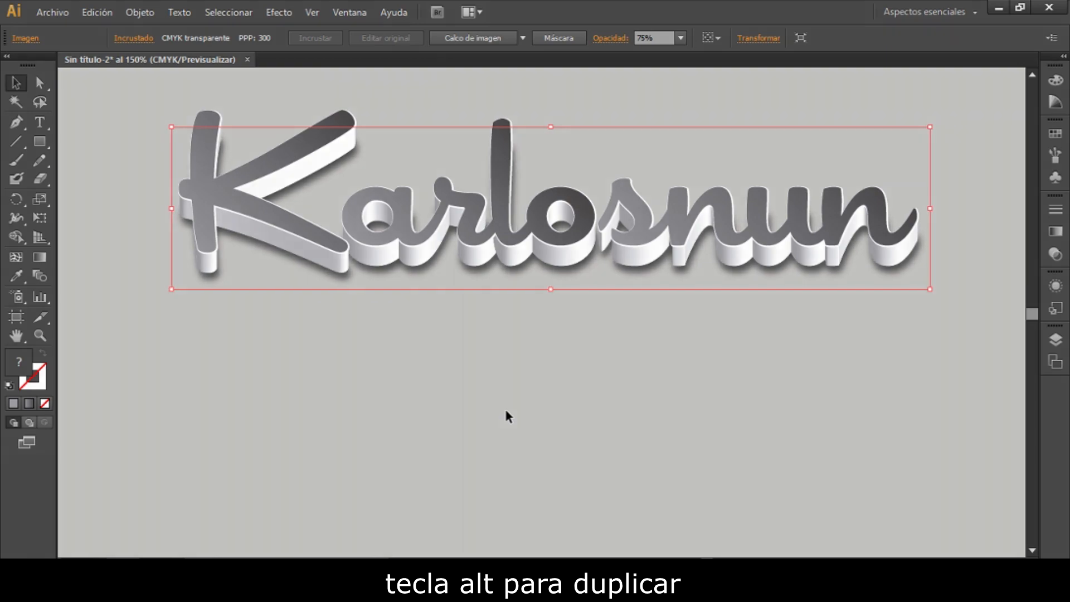
key(Up)
key(Up)
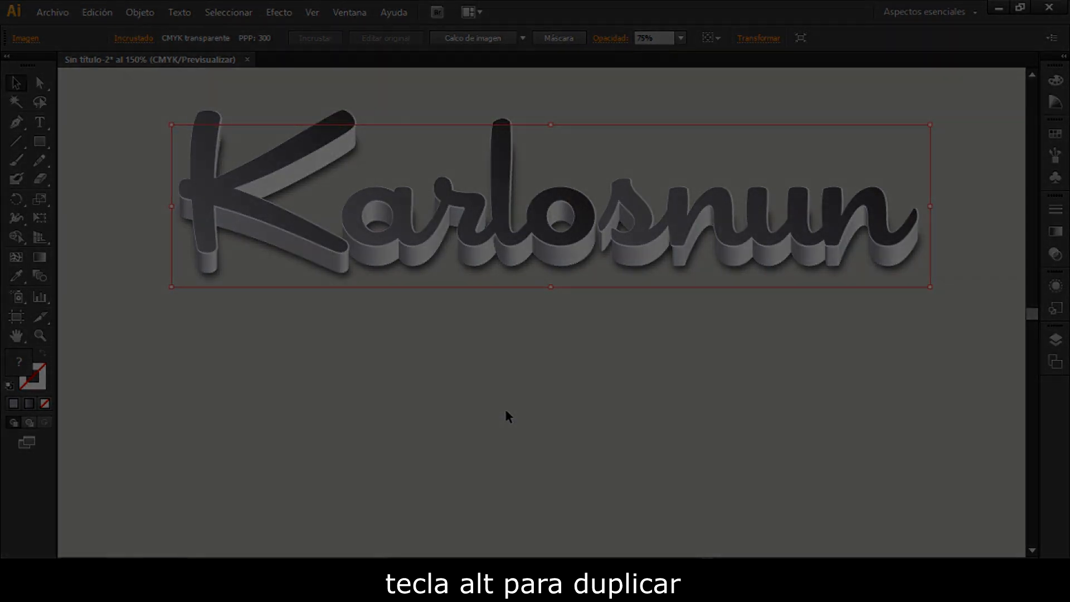